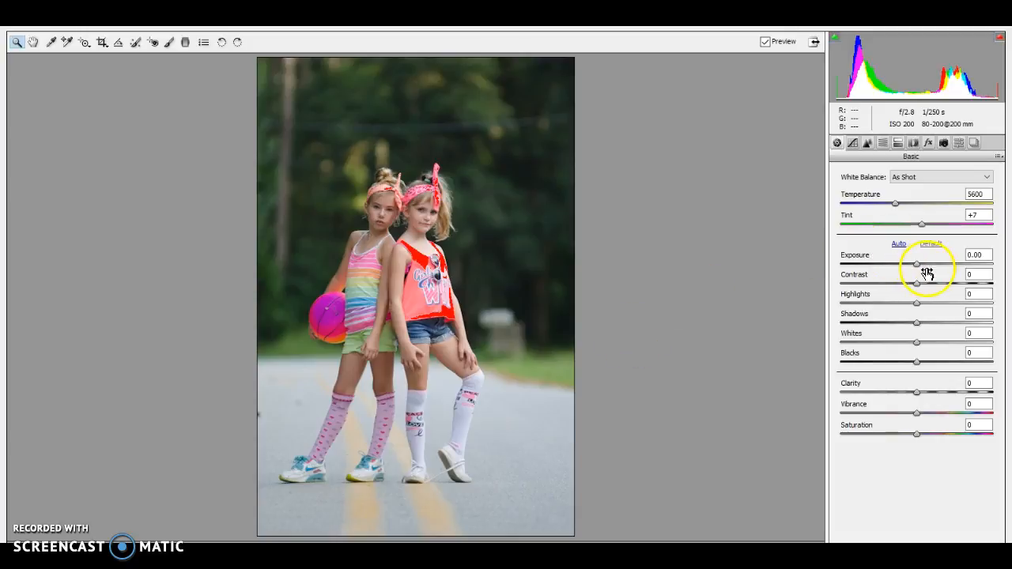
# Raise the photo's exposure to +0.15 and its clarity to +8.
pyautogui.moveTo(920, 265); pyautogui.dragTo(923, 271)
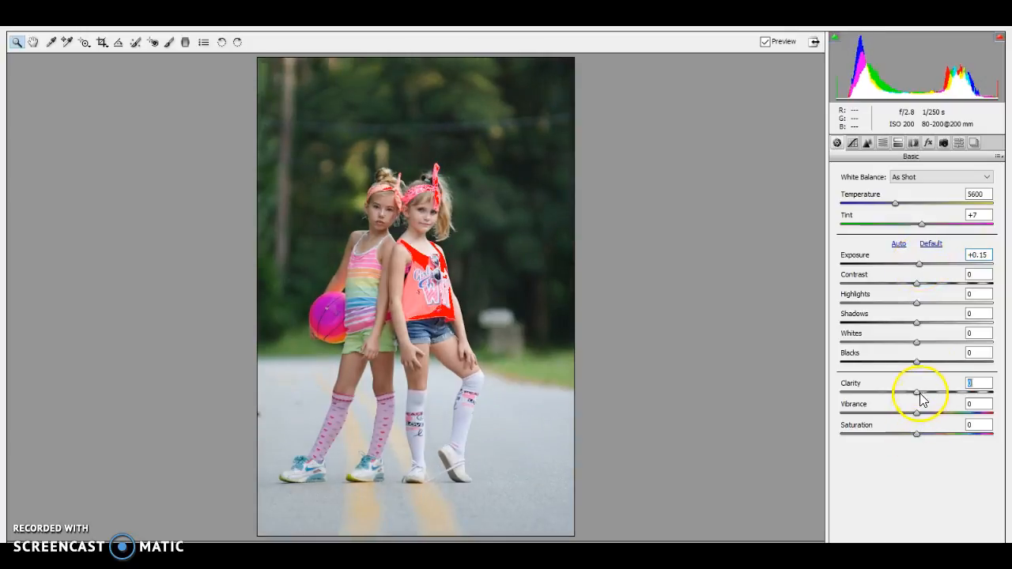
pyautogui.moveTo(921, 399); pyautogui.dragTo(937, 400)
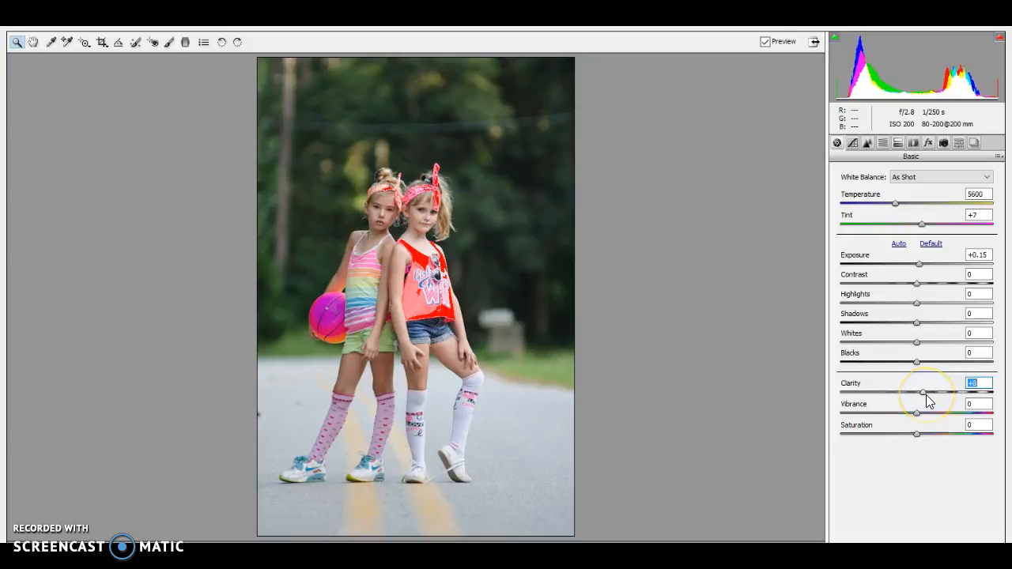
# Add a small amount of luminance noise reduction to the raw photo and open it in Photoshop.
pyautogui.click(868, 145)
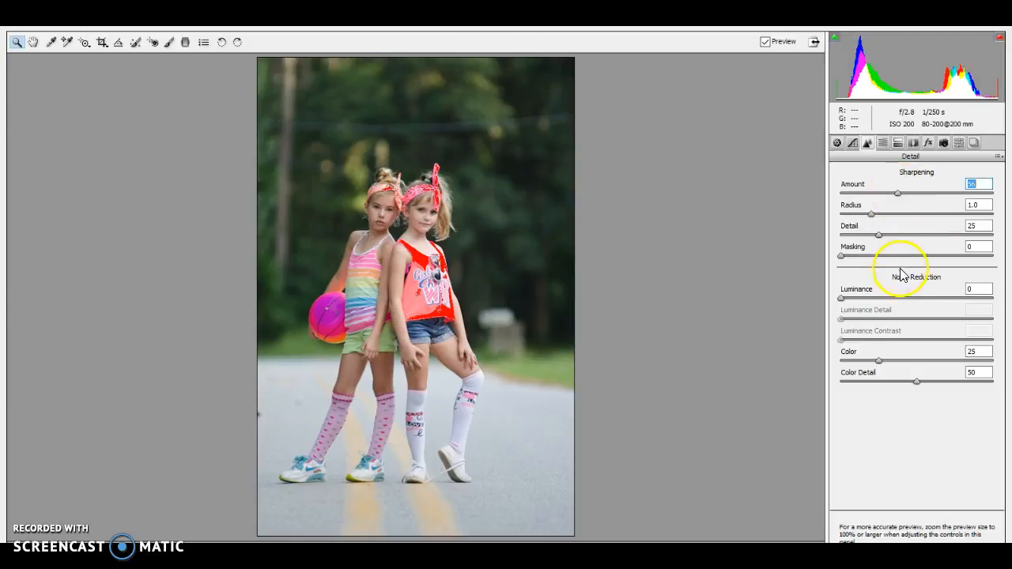
pyautogui.click(874, 299)
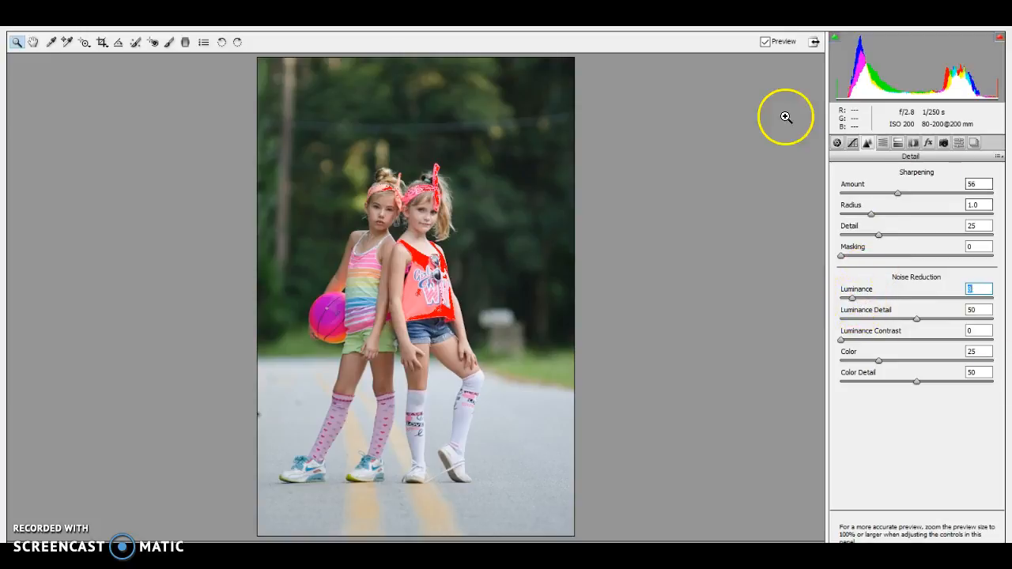
pyautogui.click(837, 143)
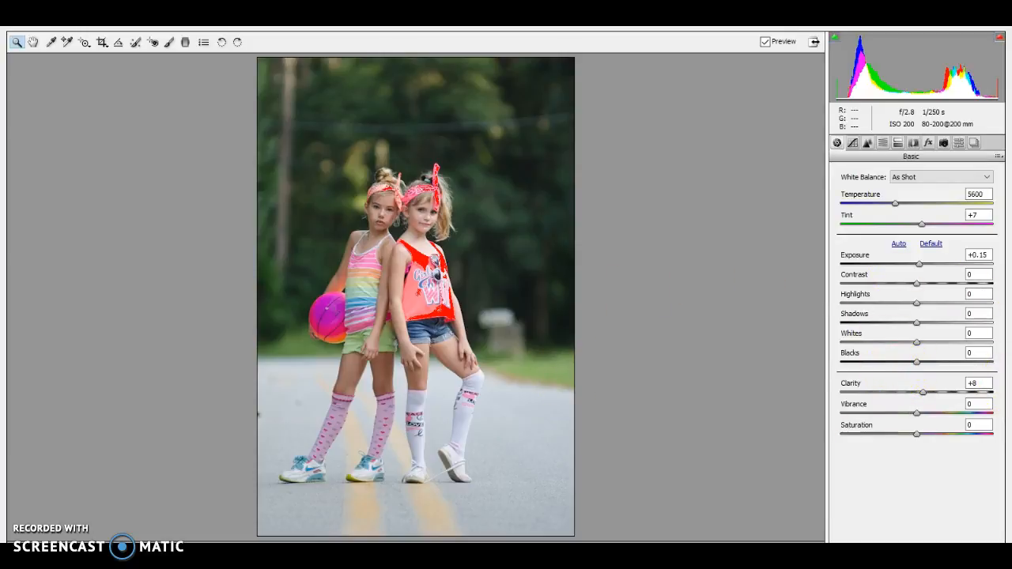
pyautogui.press('Return')
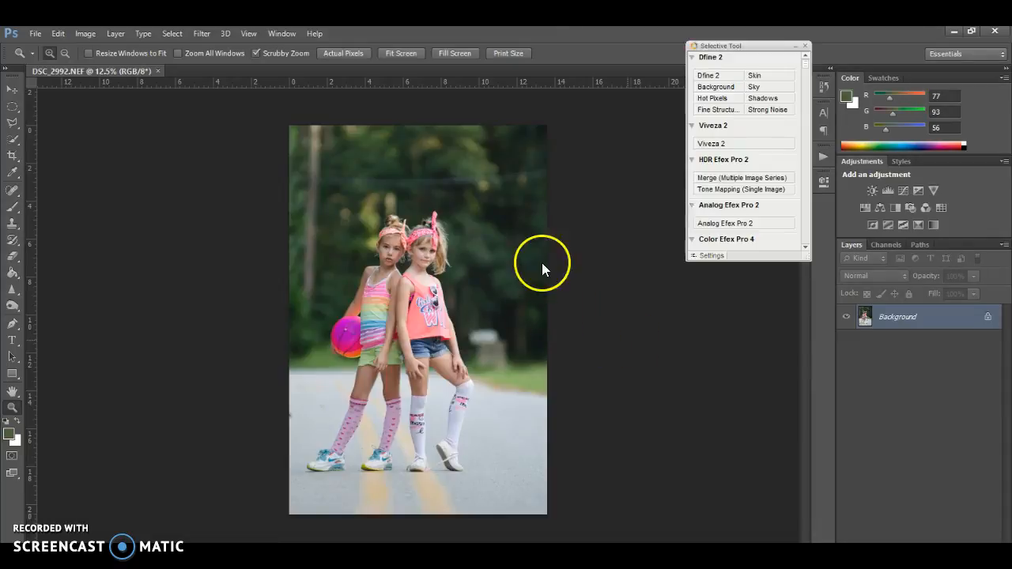
# Close the floating Selective Tool palette and duplicate the Background layer.
pyautogui.click(806, 46)
pyautogui.hotkey('ctrl', 'n')
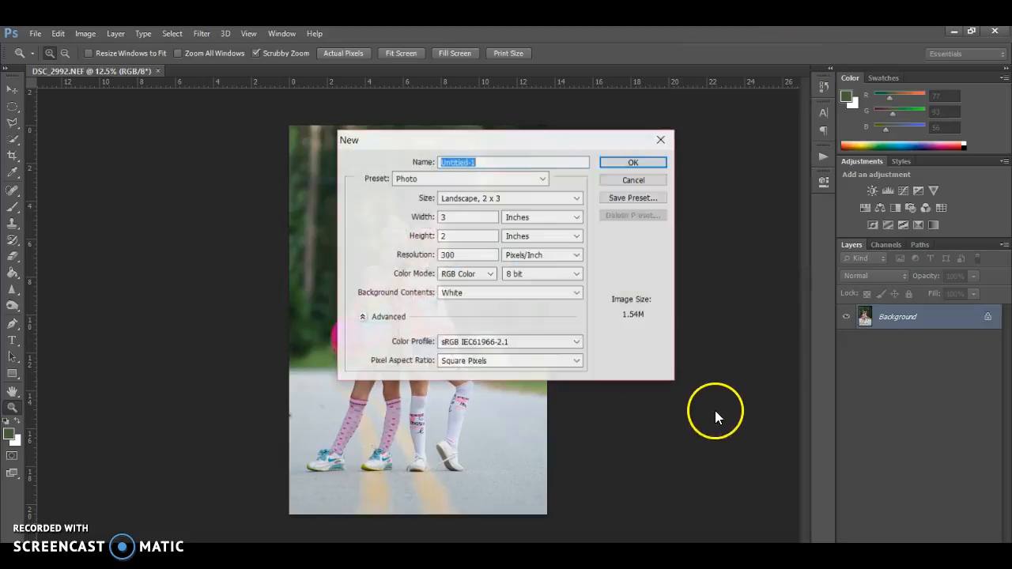
pyautogui.click(662, 139)
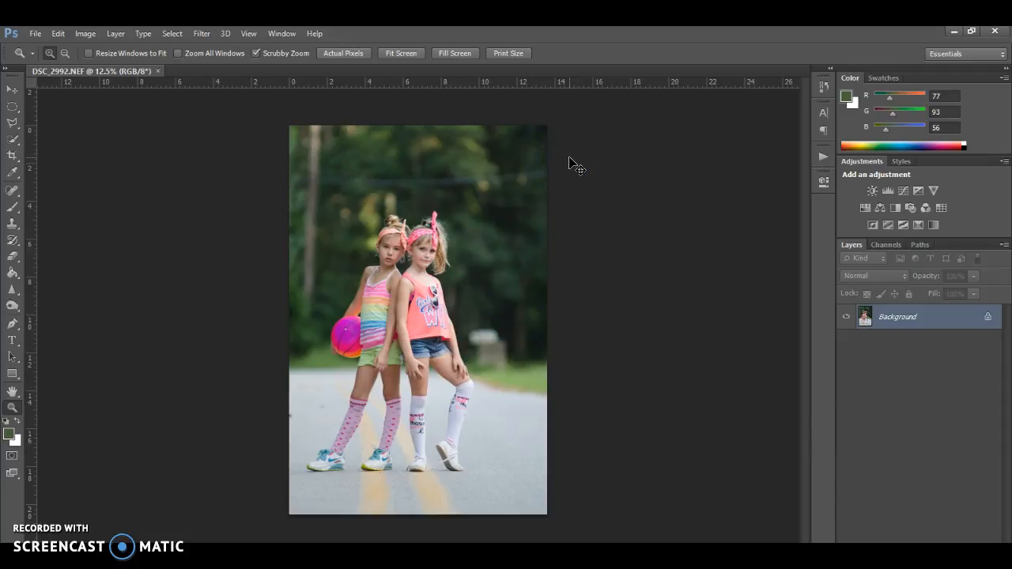
pyautogui.hotkey('ctrl', 'j')
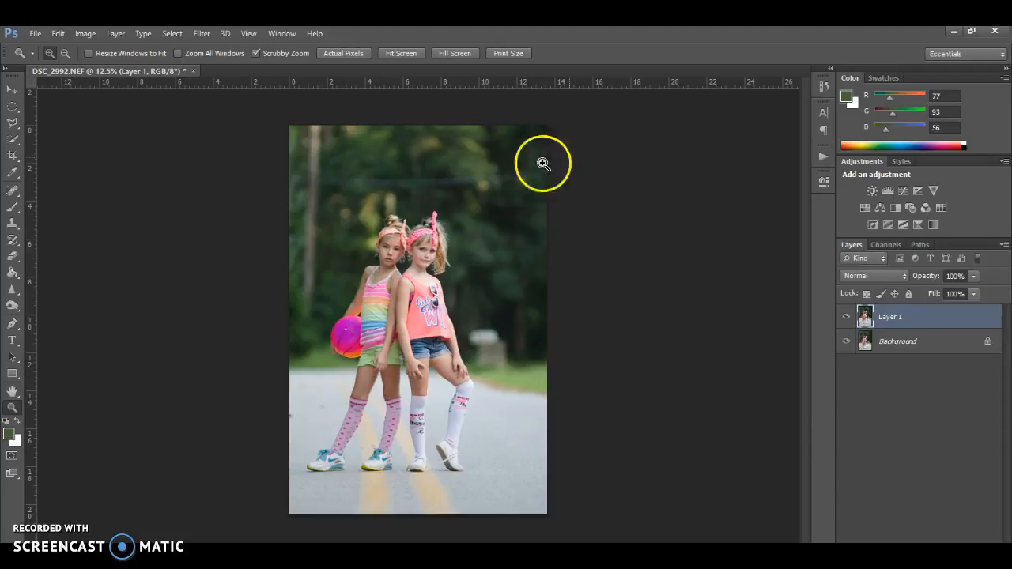
# Set up the Clone Stamp with a soft round 504 px brush at 0% hardness.
pyautogui.click(438, 221)
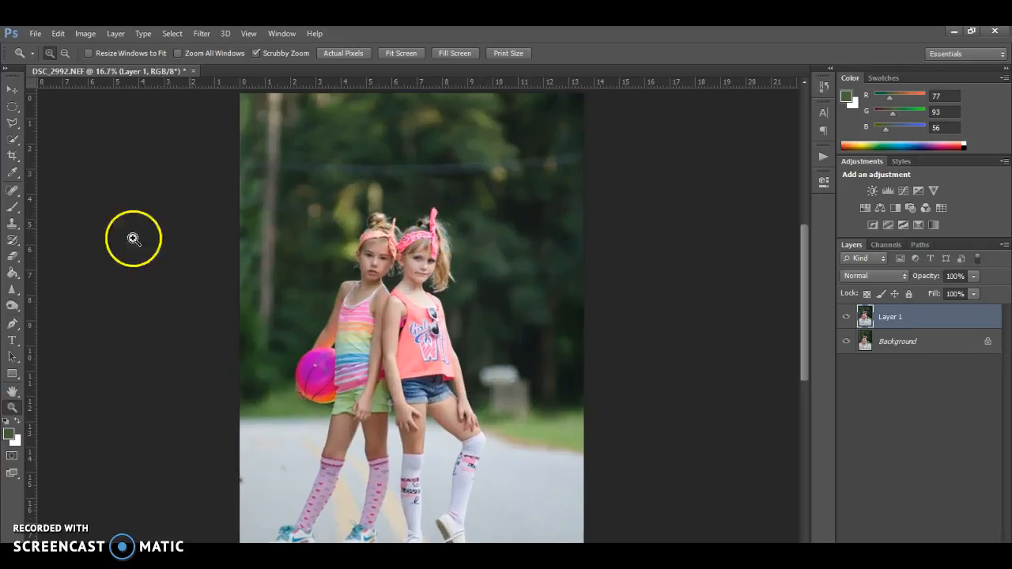
pyautogui.scroll(-1, 302, 275)
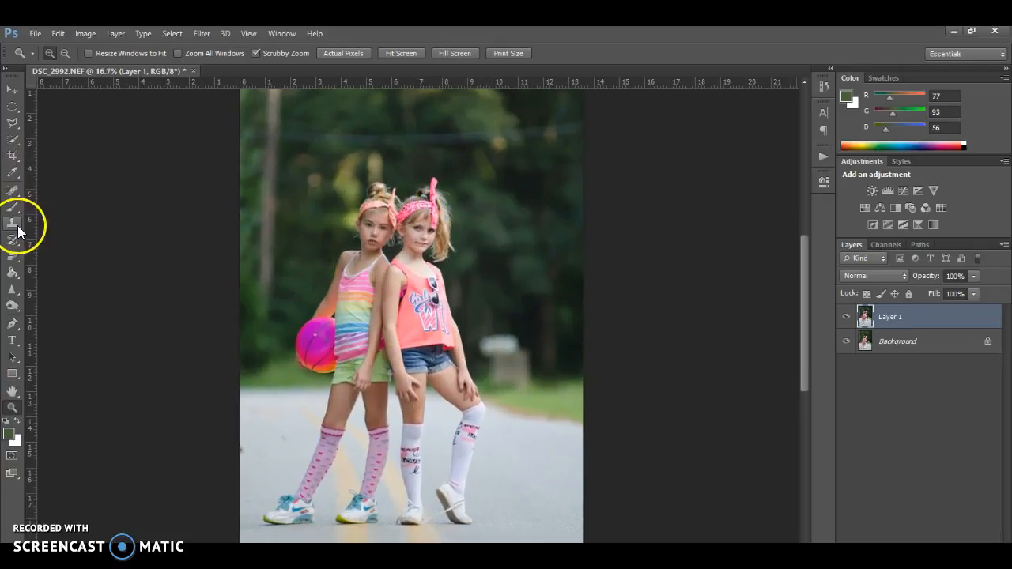
pyautogui.click(18, 226)
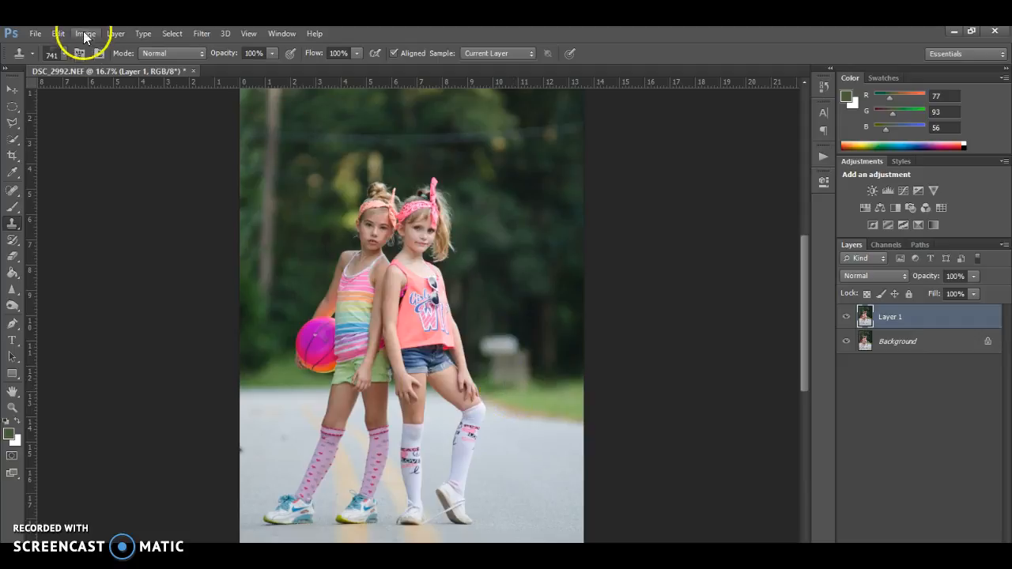
pyautogui.click(64, 52)
pyautogui.moveTo(116, 93); pyautogui.dragTo(138, 93)
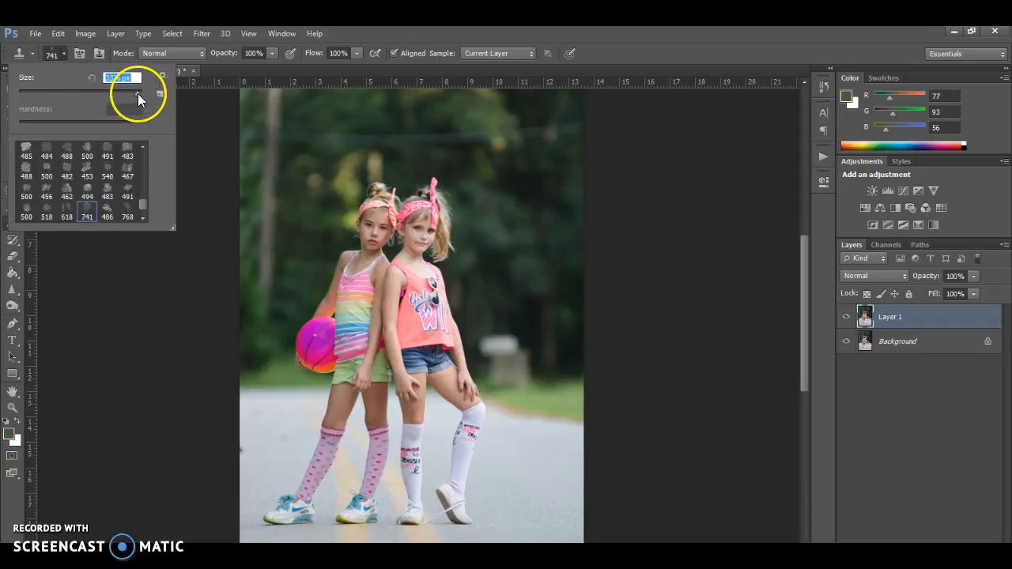
pyautogui.moveTo(142, 205); pyautogui.dragTo(142, 150)
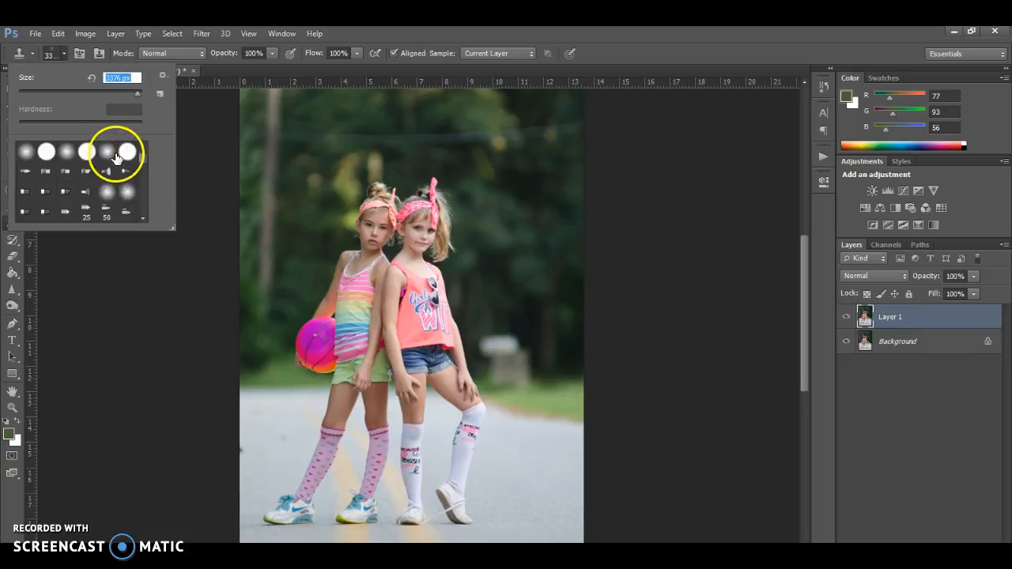
pyautogui.click(110, 152)
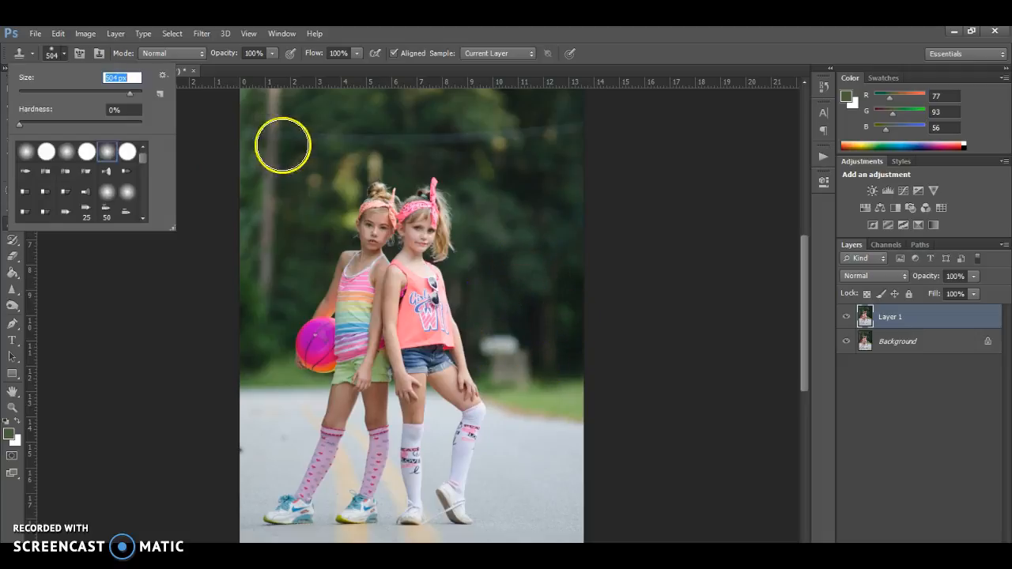
pyautogui.click(199, 152)
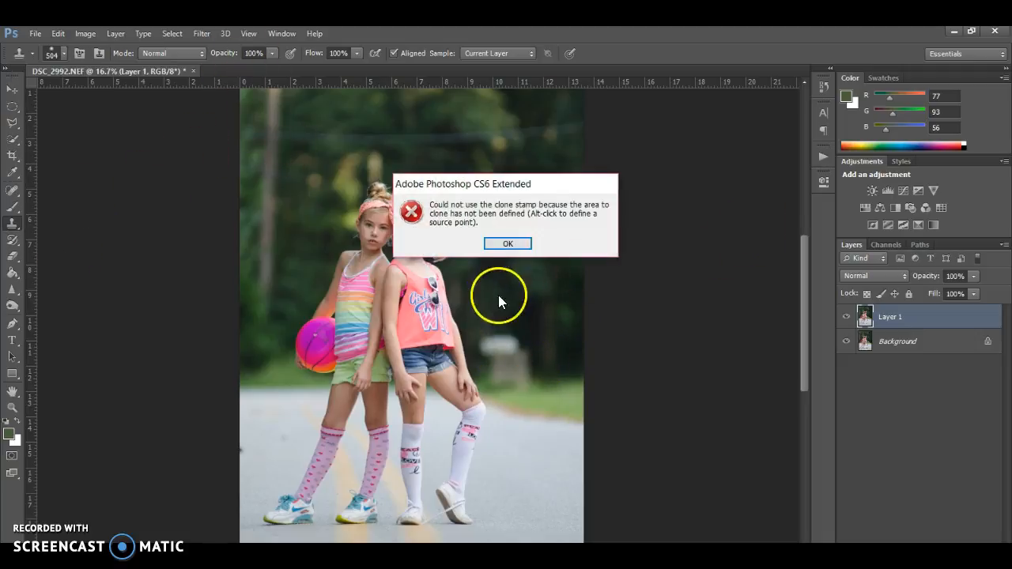
pyautogui.click(509, 246)
# Remove the mailbox at the roadside with a 183 px content-aware Spot Healing Brush.
pyautogui.click(13, 191)
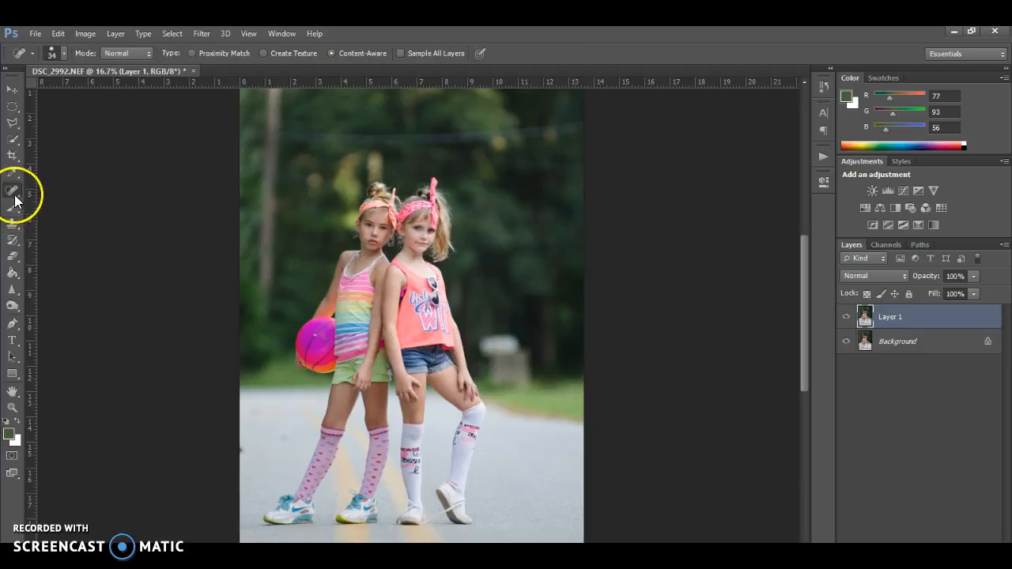
pyautogui.click(64, 53)
pyautogui.click(83, 90)
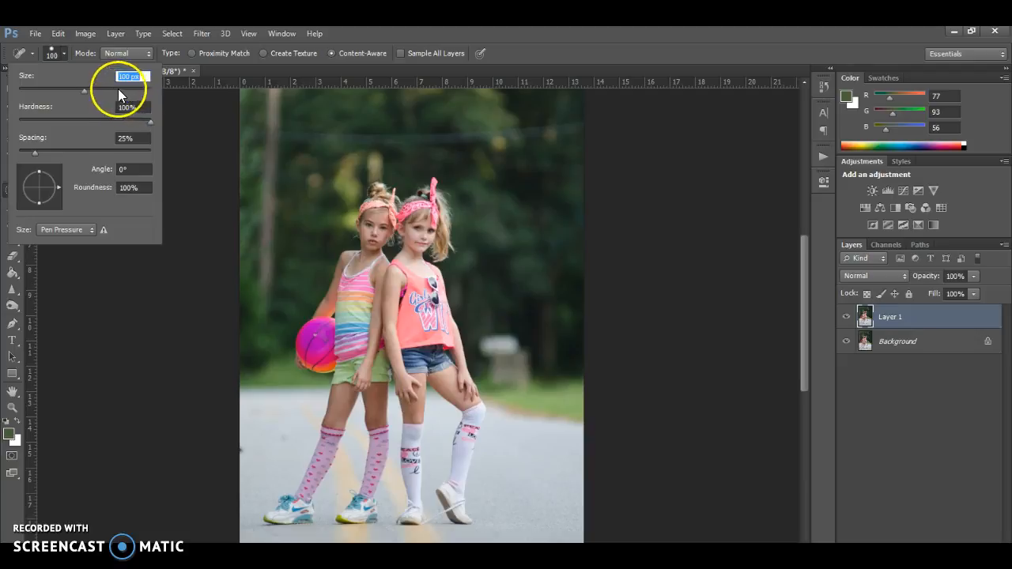
pyautogui.moveTo(484, 344)
pyautogui.mouseDown()
pyautogui.moveTo(485, 352)
pyautogui.moveTo(491, 373)
pyautogui.moveTo(526, 379)
pyautogui.moveTo(514, 348)
pyautogui.moveTo(509, 378)
pyautogui.moveTo(519, 370)
pyautogui.moveTo(521, 384)
pyautogui.moveTo(498, 386)
pyautogui.moveTo(485, 349)
pyautogui.moveTo(508, 338)
pyautogui.moveTo(538, 376)
pyautogui.mouseUp()
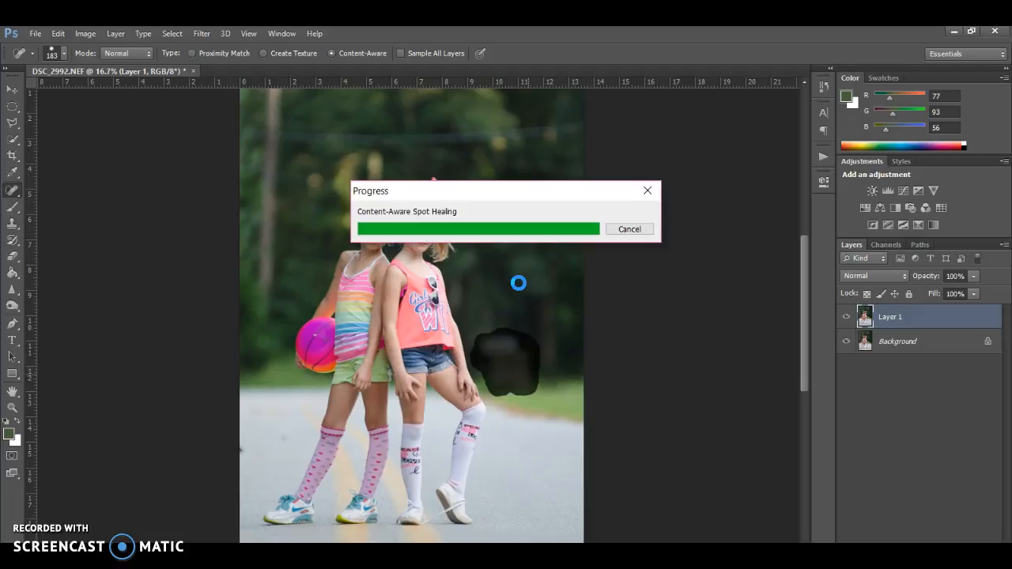
pyautogui.moveTo(511, 348)
pyautogui.mouseDown()
pyautogui.moveTo(501, 361)
pyautogui.moveTo(528, 359)
pyautogui.moveTo(520, 341)
pyautogui.moveTo(509, 353)
pyautogui.moveTo(531, 357)
pyautogui.moveTo(509, 356)
pyautogui.moveTo(514, 345)
pyautogui.mouseUp()
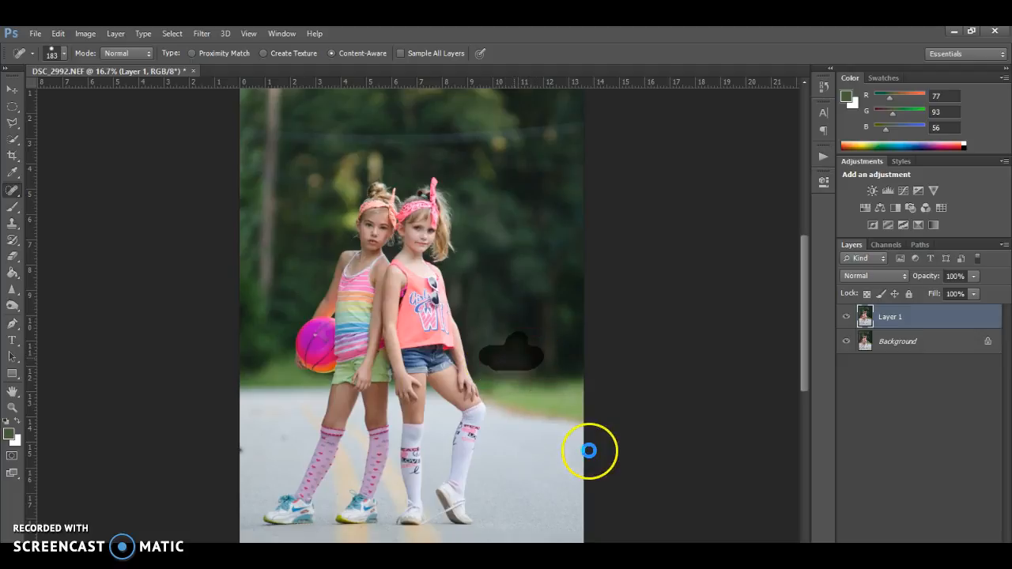
pyautogui.moveTo(587, 451); pyautogui.dragTo(551, 348)
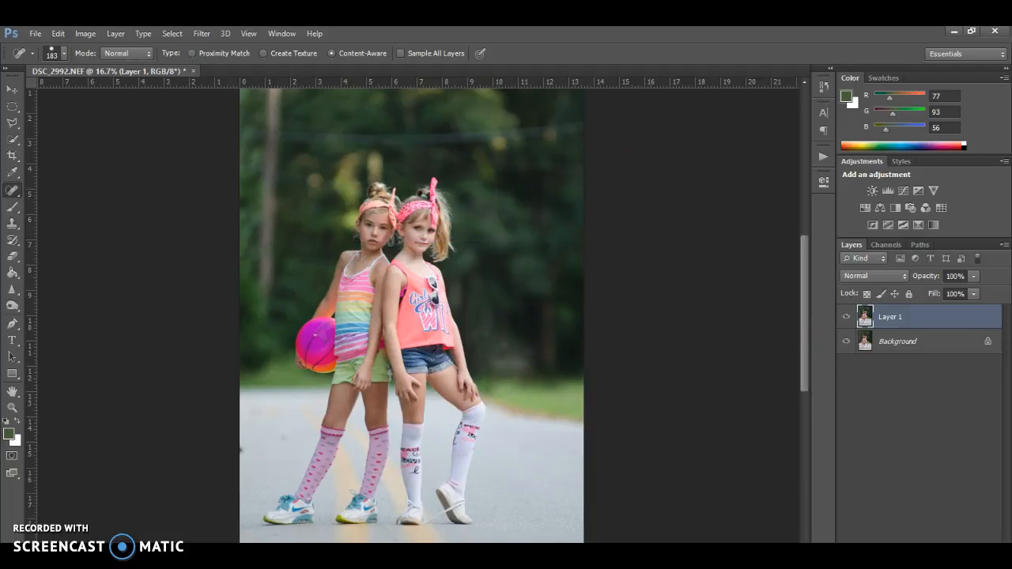
# Clone nearby foliage over the pale trunk behind the girls and undo the last misplaced strokes above their heads.
pyautogui.click(12, 220)
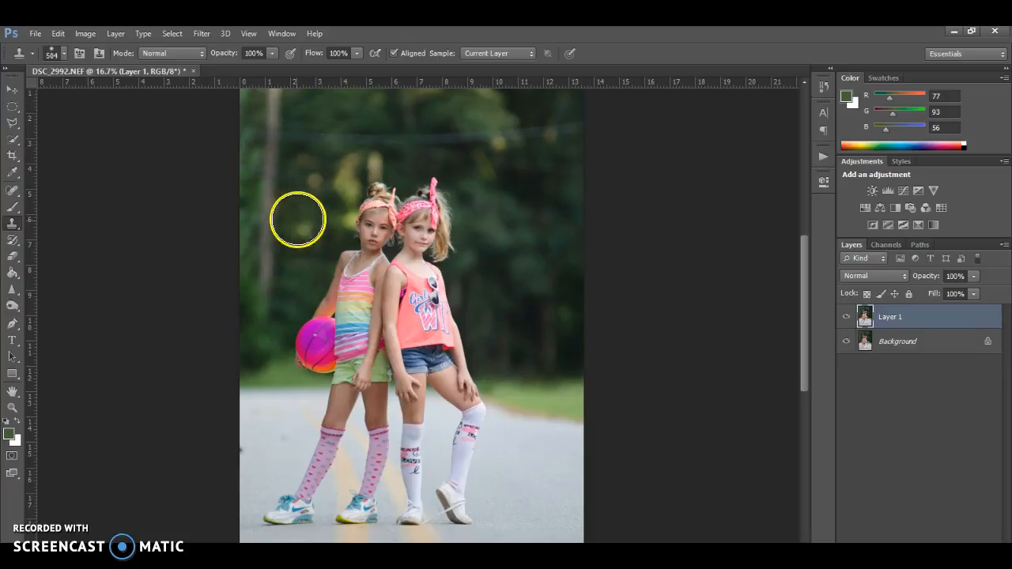
pyautogui.keyDown('alt'); pyautogui.click(299, 246); pyautogui.keyUp('alt')
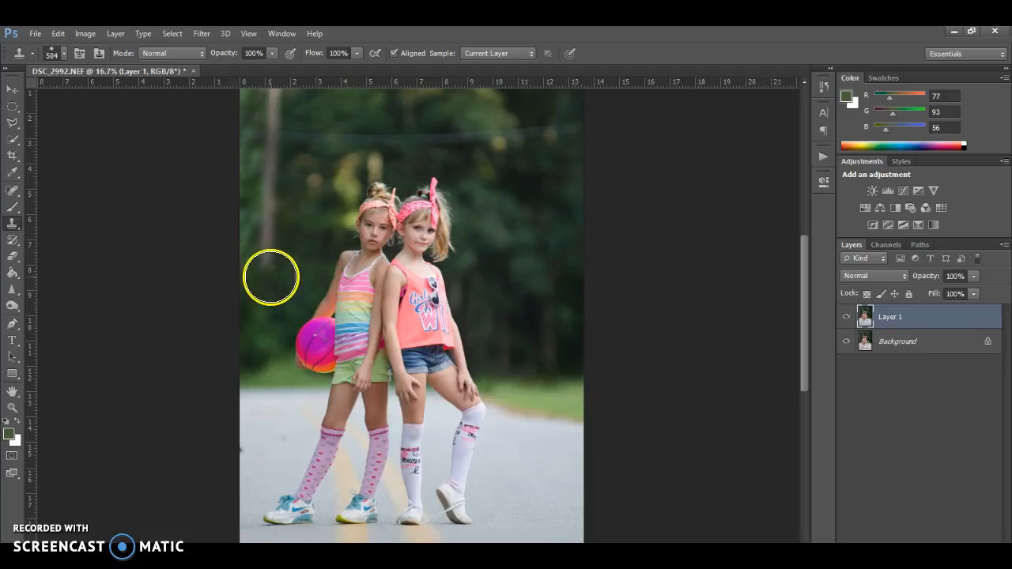
pyautogui.moveTo(266, 203)
pyautogui.mouseDown()
pyautogui.moveTo(334, 109)
pyautogui.moveTo(276, 96)
pyautogui.moveTo(274, 213)
pyautogui.moveTo(265, 168)
pyautogui.moveTo(281, 131)
pyautogui.moveTo(373, 136)
pyautogui.moveTo(406, 179)
pyautogui.mouseUp()
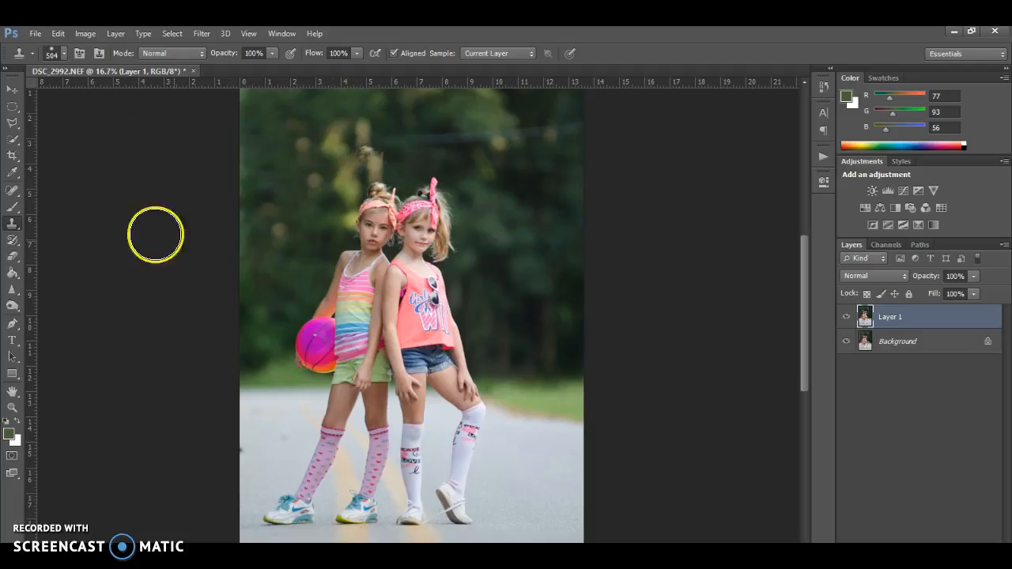
pyautogui.hotkey('ctrl', 'alt', 'z')
pyautogui.hotkey('ctrl', 'alt', 'z')
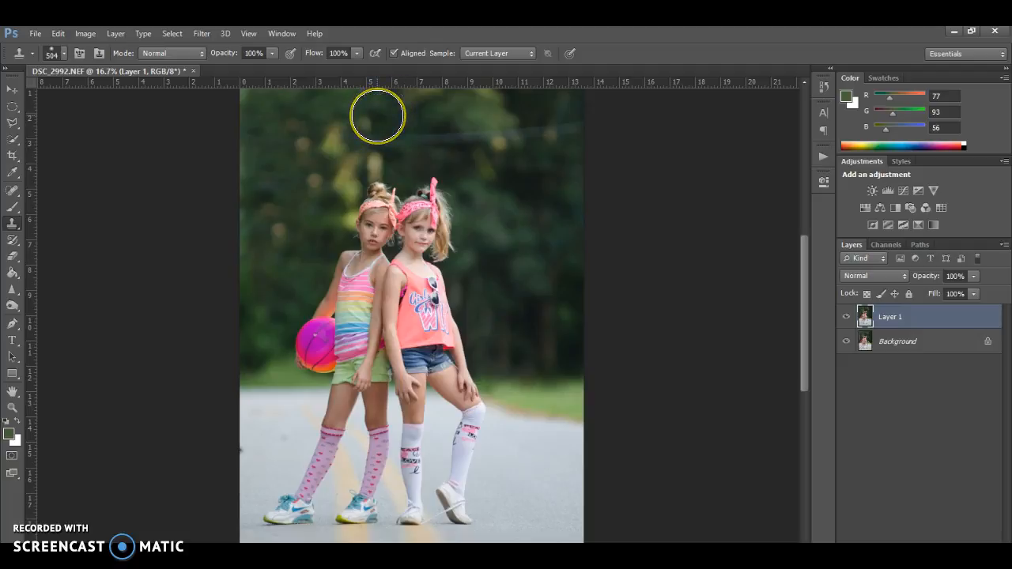
# Clone foliage over the remaining power line and the leftover trunk at the photo's upper edge.
pyautogui.moveTo(377, 115)
pyautogui.mouseDown()
pyautogui.moveTo(351, 141)
pyautogui.moveTo(534, 142)
pyautogui.moveTo(584, 126)
pyautogui.moveTo(558, 185)
pyautogui.moveTo(530, 175)
pyautogui.moveTo(528, 163)
pyautogui.moveTo(549, 131)
pyautogui.moveTo(580, 127)
pyautogui.moveTo(580, 143)
pyautogui.moveTo(558, 119)
pyautogui.moveTo(572, 105)
pyautogui.moveTo(540, 162)
pyautogui.moveTo(491, 151)
pyautogui.moveTo(495, 161)
pyautogui.moveTo(460, 160)
pyautogui.moveTo(504, 203)
pyautogui.moveTo(442, 205)
pyautogui.moveTo(402, 159)
pyautogui.moveTo(442, 150)
pyautogui.moveTo(186, 132)
pyautogui.moveTo(267, 141)
pyautogui.moveTo(267, 182)
pyautogui.mouseUp()
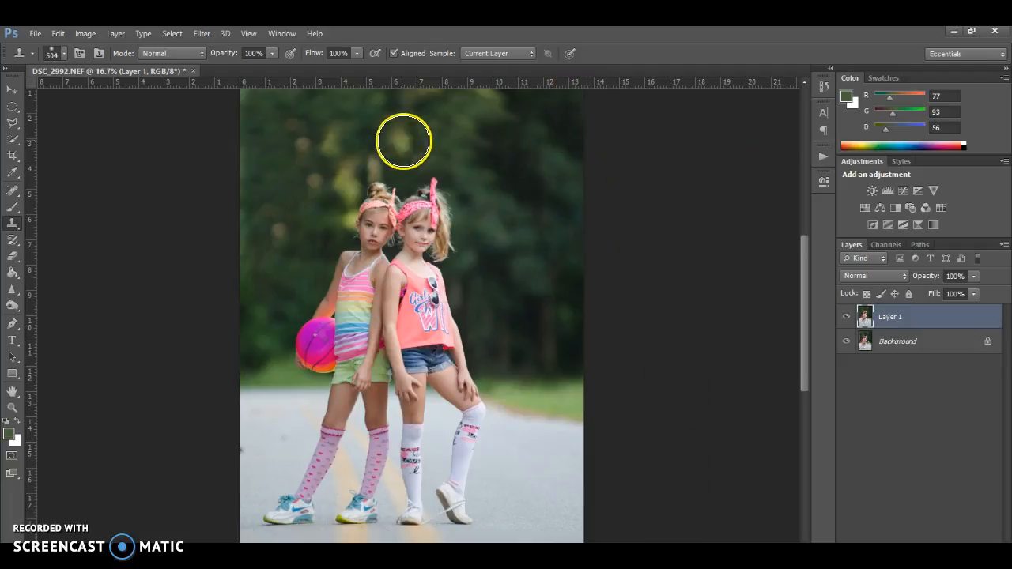
pyautogui.scroll(3, 227, 176)
pyautogui.scroll(-1, 229, 175)
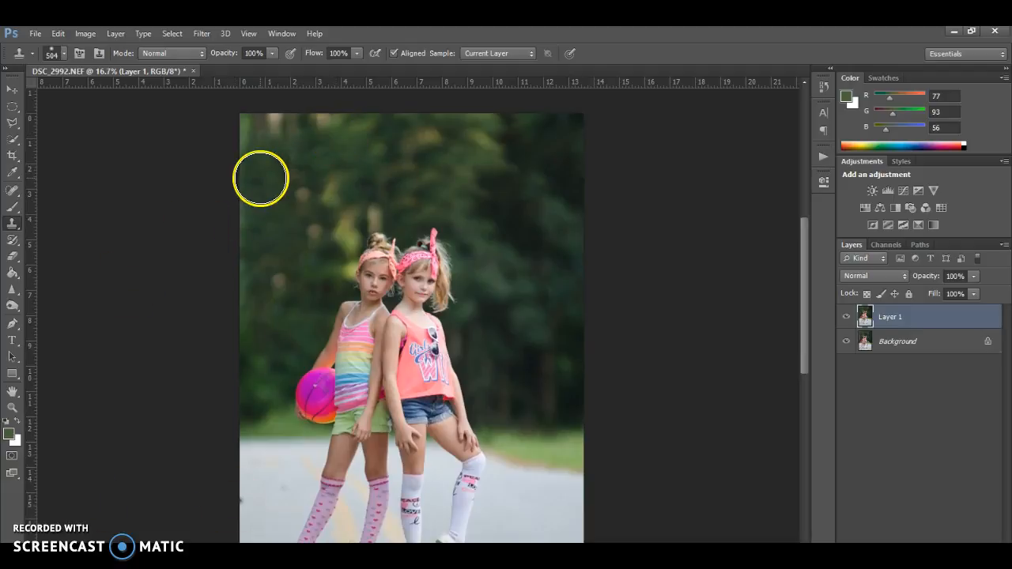
pyautogui.scroll(1, 267, 176)
pyautogui.moveTo(268, 180)
pyautogui.mouseDown()
pyautogui.moveTo(243, 142)
pyautogui.moveTo(328, 116)
pyautogui.moveTo(519, 135)
pyautogui.moveTo(451, 182)
pyautogui.moveTo(309, 191)
pyautogui.moveTo(320, 169)
pyautogui.moveTo(363, 161)
pyautogui.moveTo(276, 171)
pyautogui.moveTo(257, 162)
pyautogui.moveTo(559, 164)
pyautogui.moveTo(328, 200)
pyautogui.moveTo(347, 214)
pyautogui.moveTo(336, 237)
pyautogui.mouseUp()
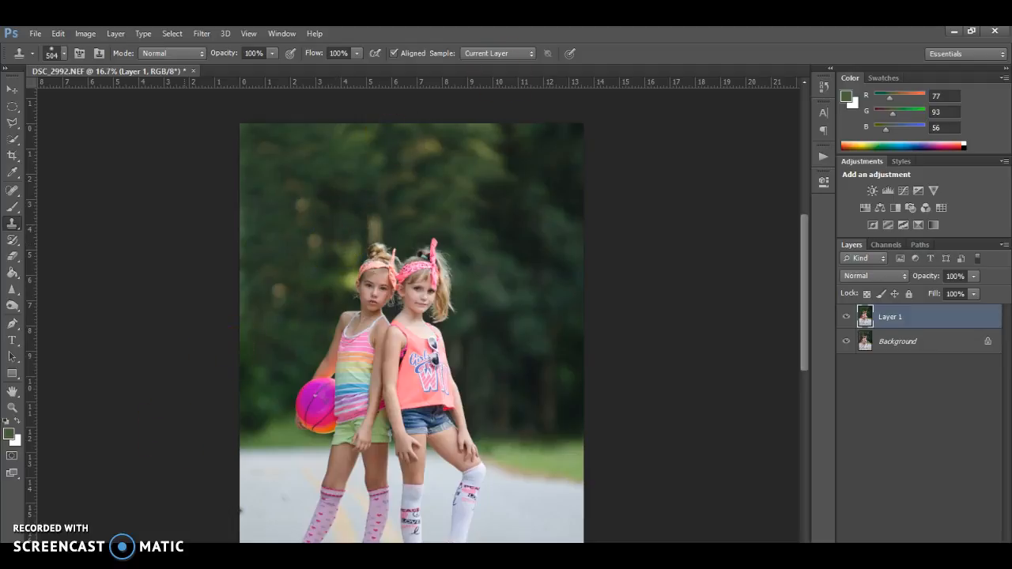
# Remove the loose shoelace between the white shoes with a 65 px content-aware Spot Healing Brush.
pyautogui.scroll(-5, 517, 293)
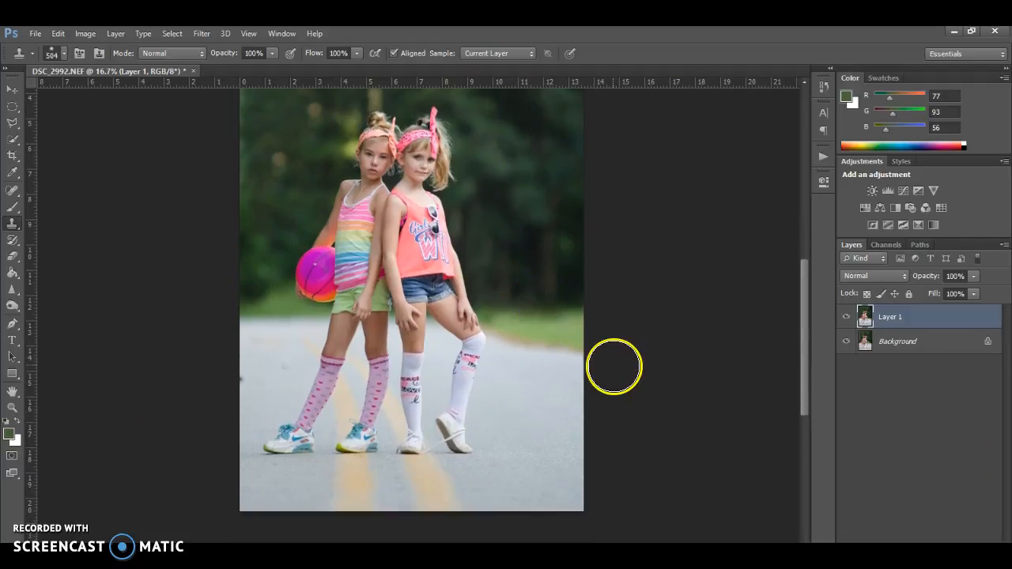
pyautogui.click(12, 409)
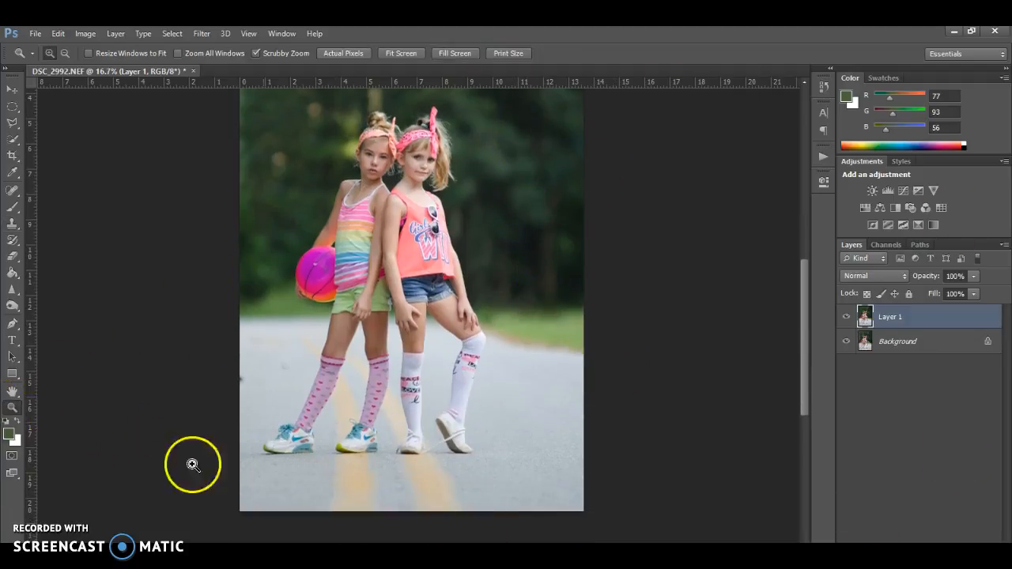
pyautogui.click(450, 453)
pyautogui.click(451, 450)
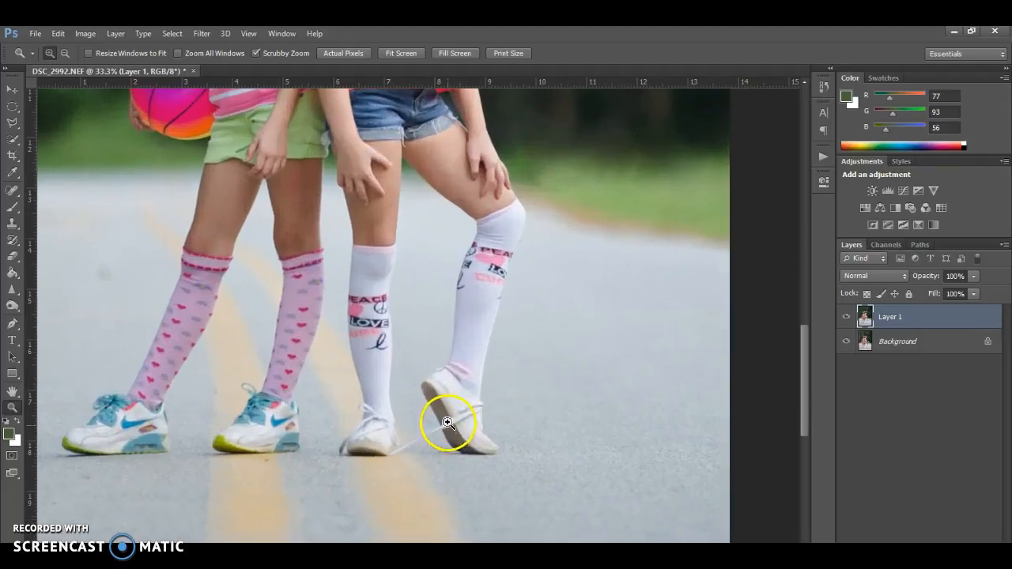
pyautogui.click(452, 423)
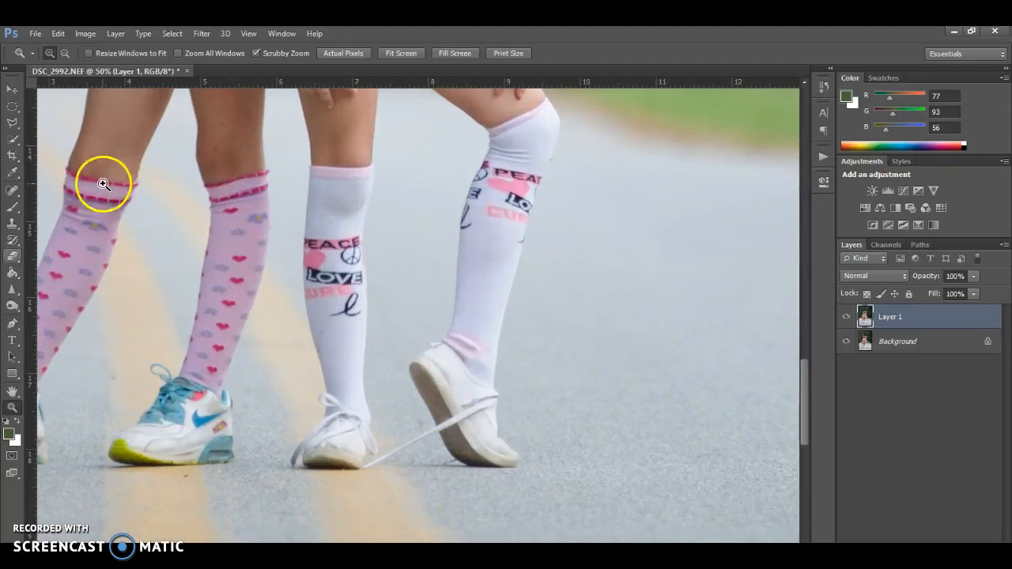
pyautogui.click(11, 193)
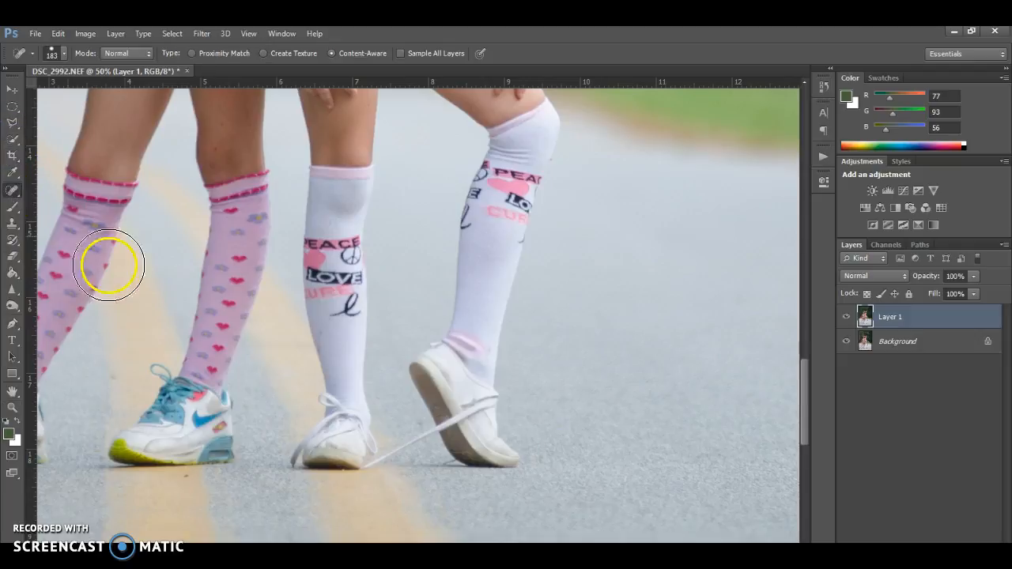
pyautogui.click(63, 52)
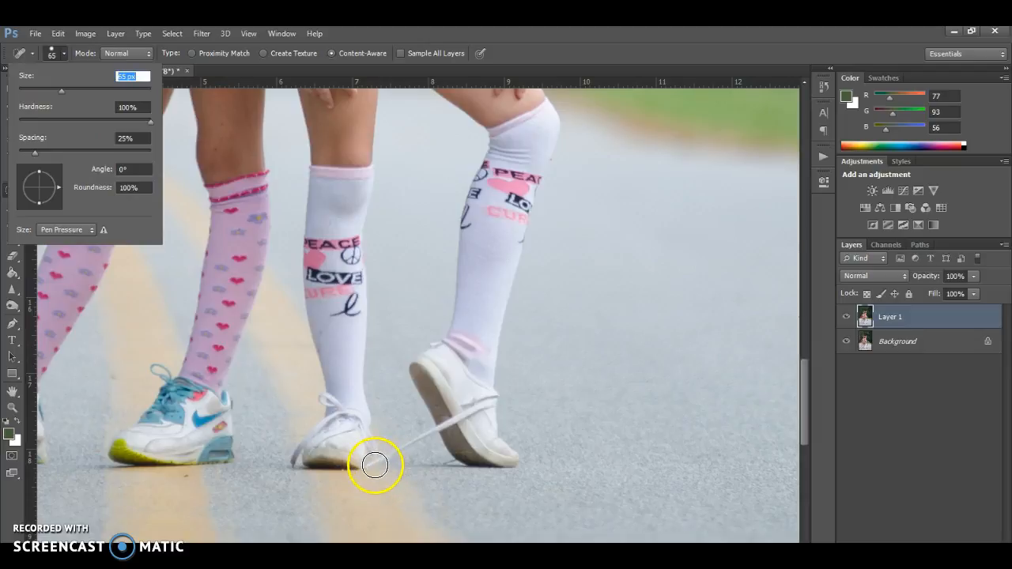
pyautogui.moveTo(370, 468); pyautogui.dragTo(451, 428)
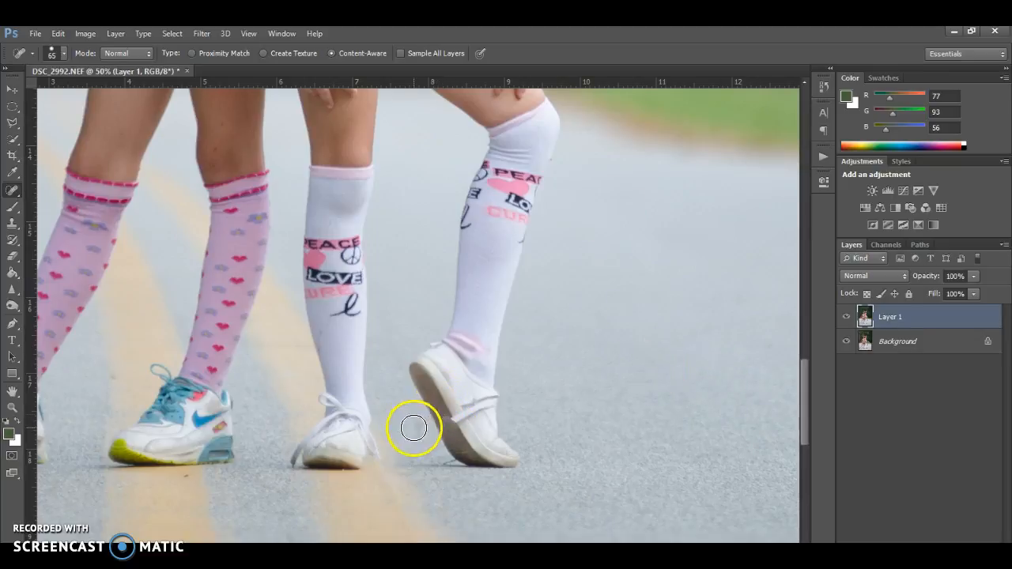
# Heal the leftover marks along the sole of the raised white shoe with the 65 px content-aware Spot Healing Brush.
pyautogui.moveTo(453, 425); pyautogui.dragTo(458, 418)
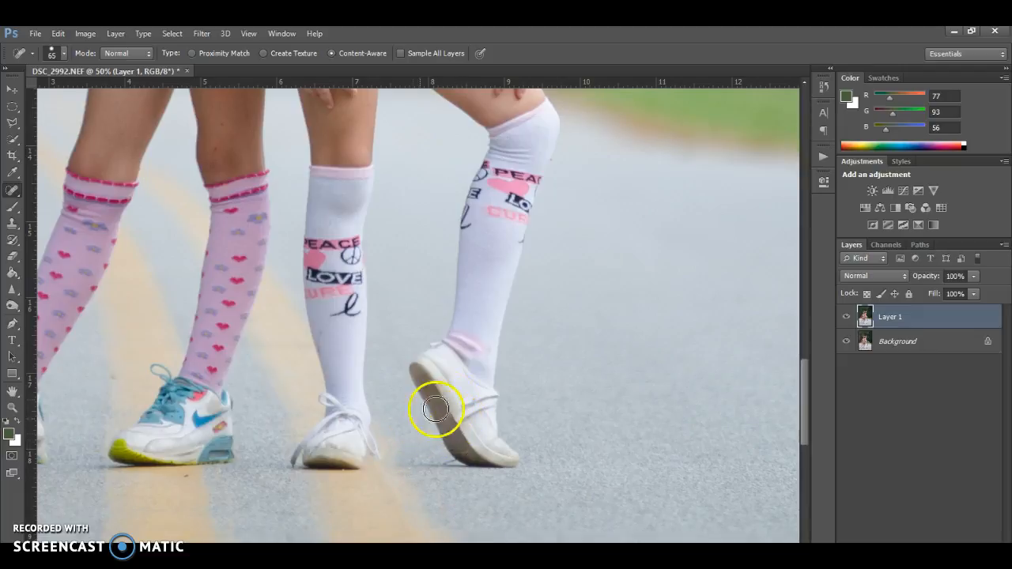
pyautogui.click(458, 420)
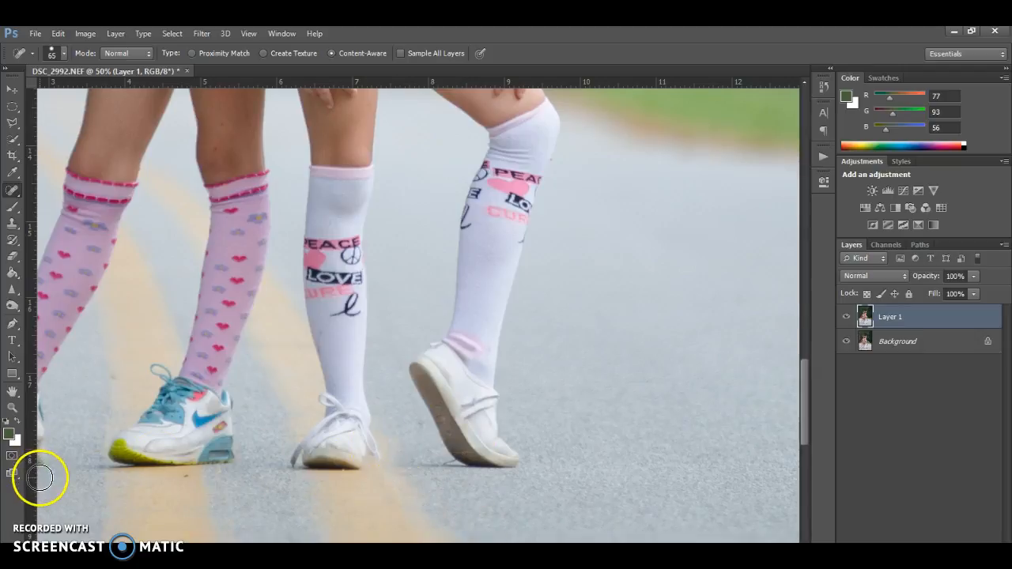
# Heal the pale spot on the ball's black seam with the content-aware Spot Healing Brush, first at 65 px, with a final dab at 40 px.
pyautogui.scroll(10, 47, 486)
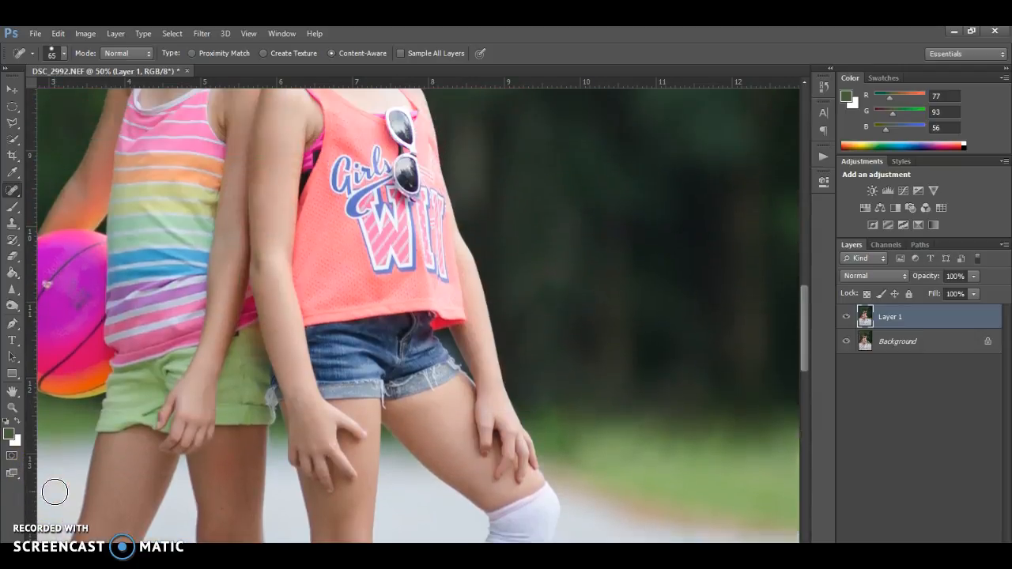
pyautogui.scroll(5, 54, 492)
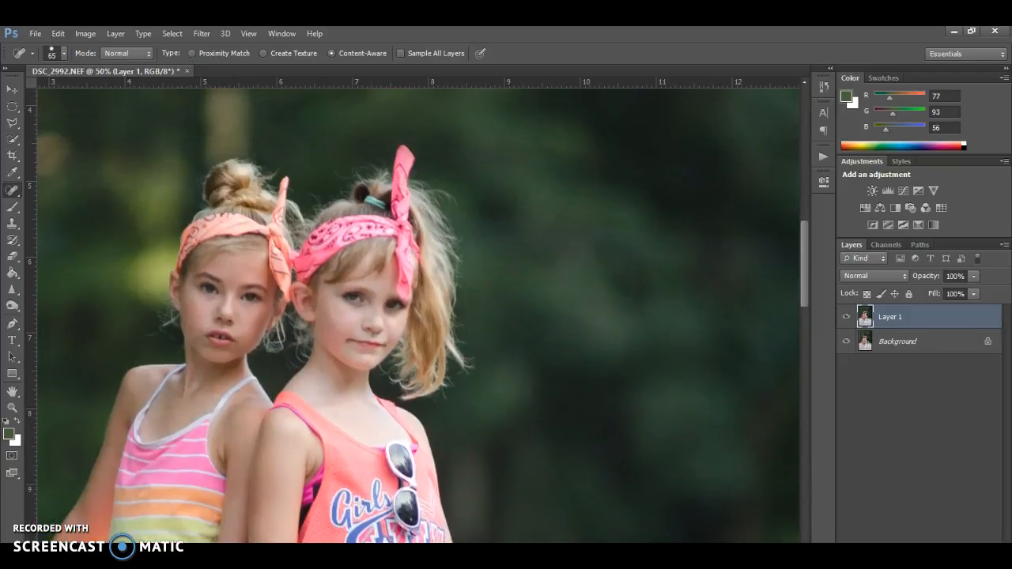
pyautogui.hscroll(-8, 420, 316)
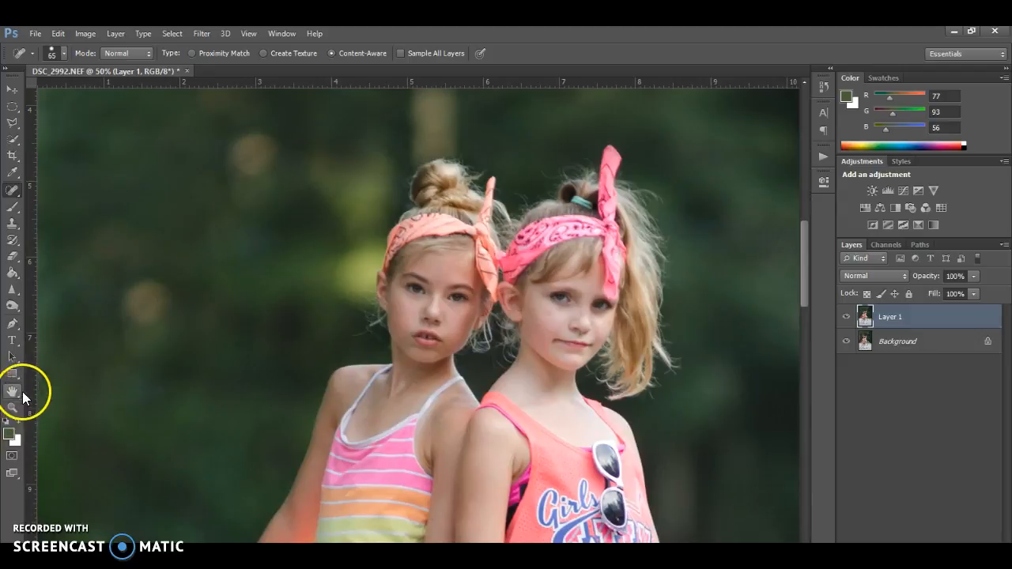
pyautogui.click(12, 407)
pyautogui.rightClick(638, 219)
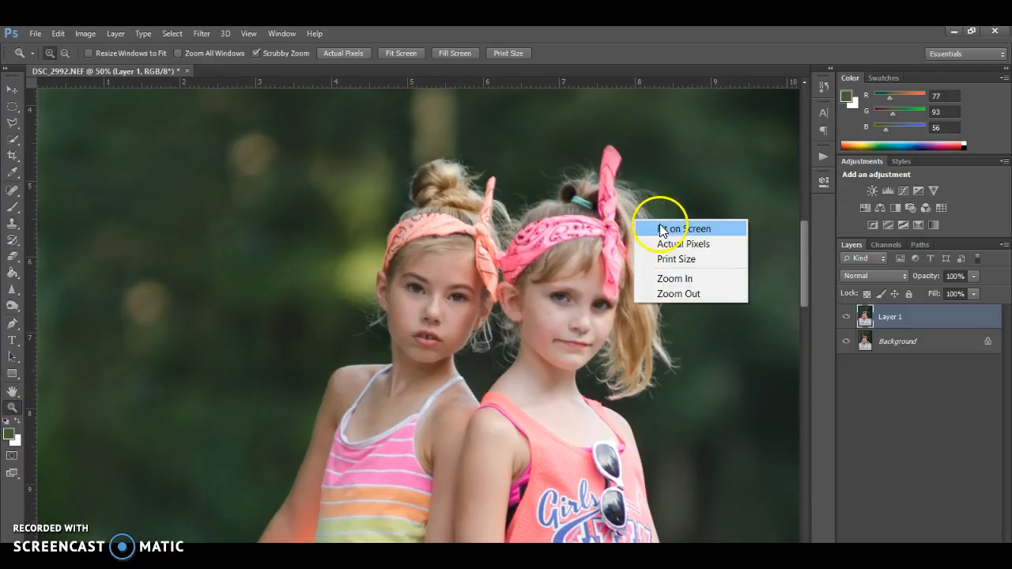
pyautogui.click(657, 226)
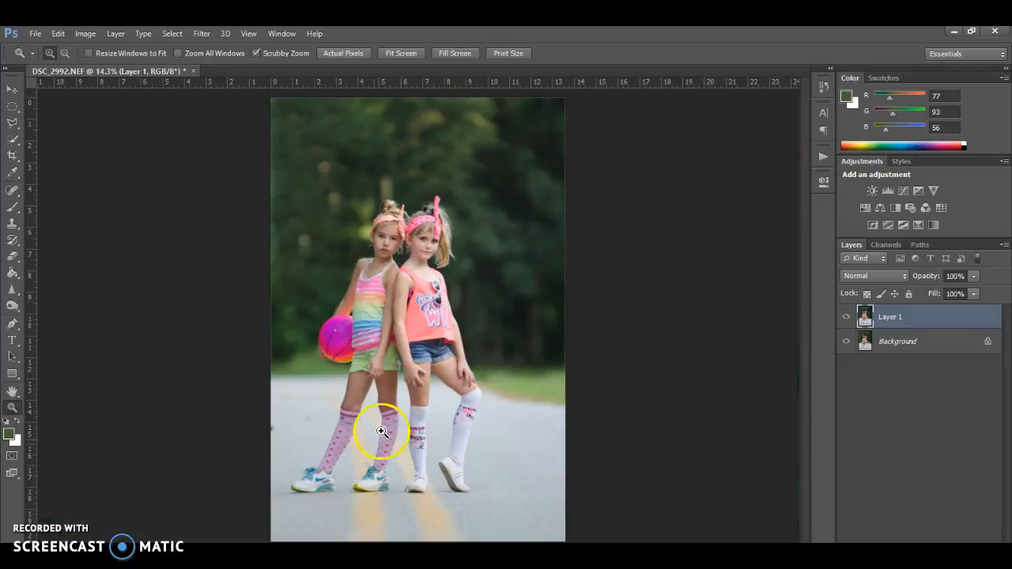
pyautogui.click(332, 335)
pyautogui.moveTo(331, 335); pyautogui.dragTo(384, 351)
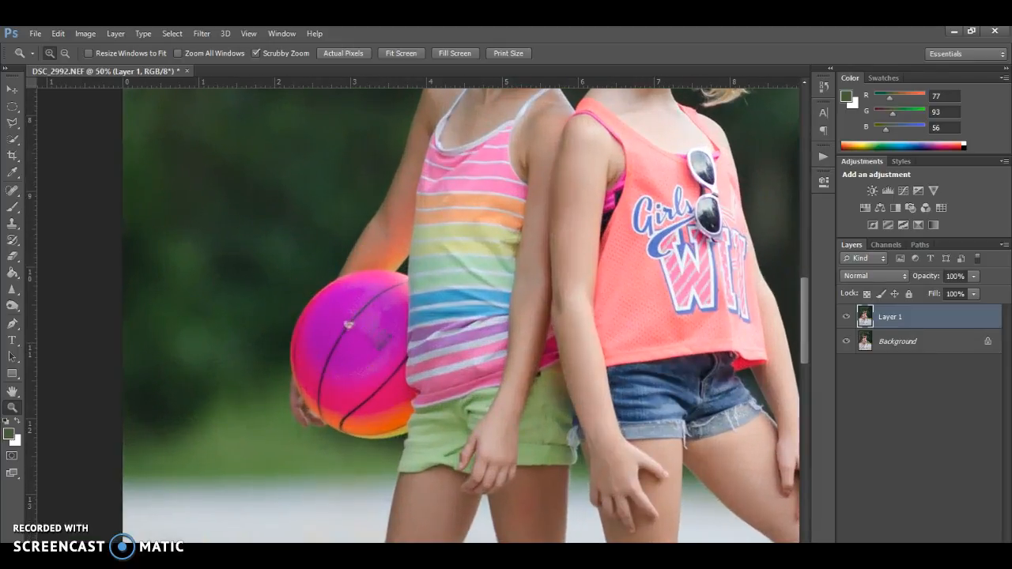
pyautogui.click(13, 191)
pyautogui.click(350, 324)
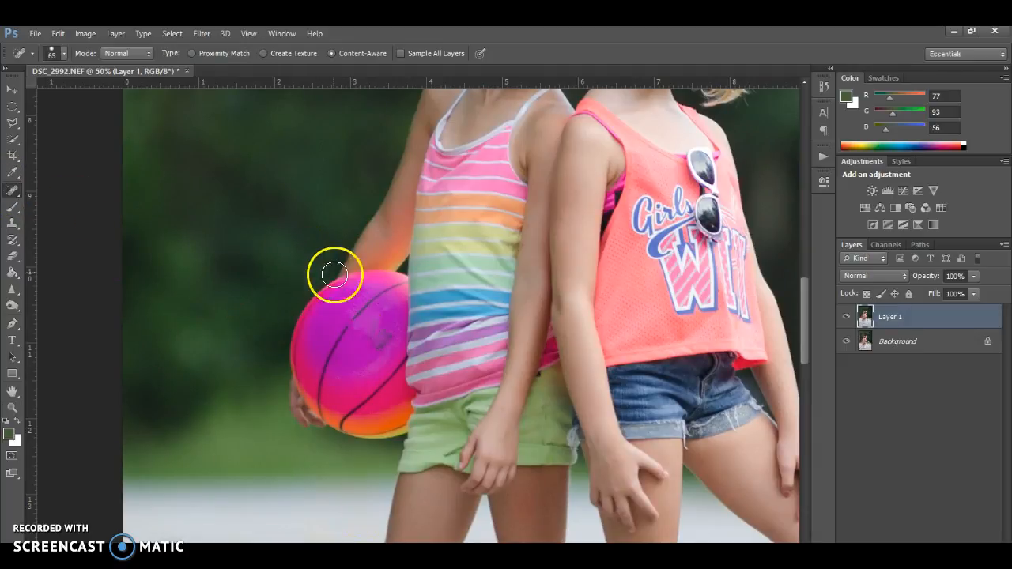
pyautogui.click(351, 324)
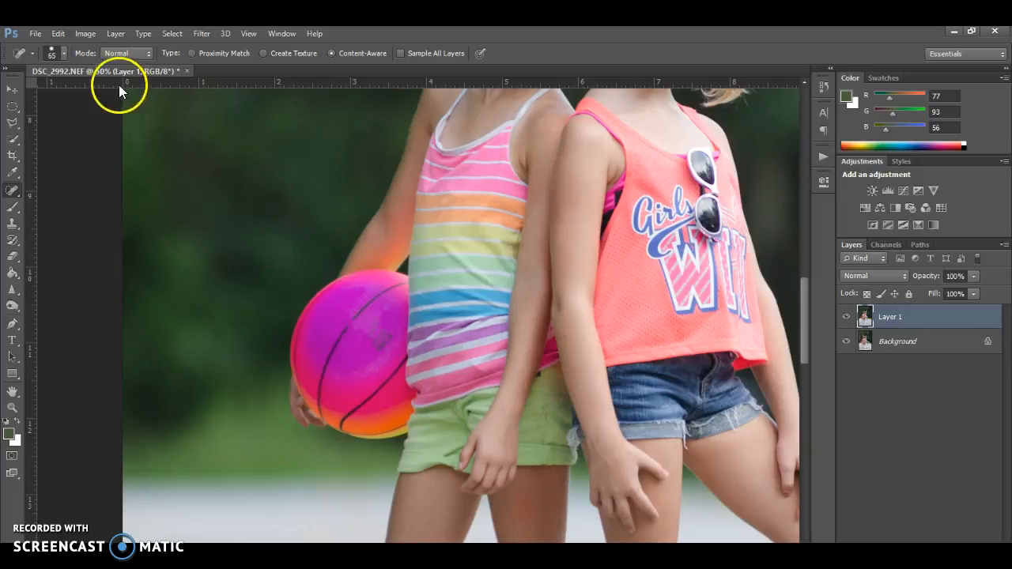
pyautogui.click(62, 53)
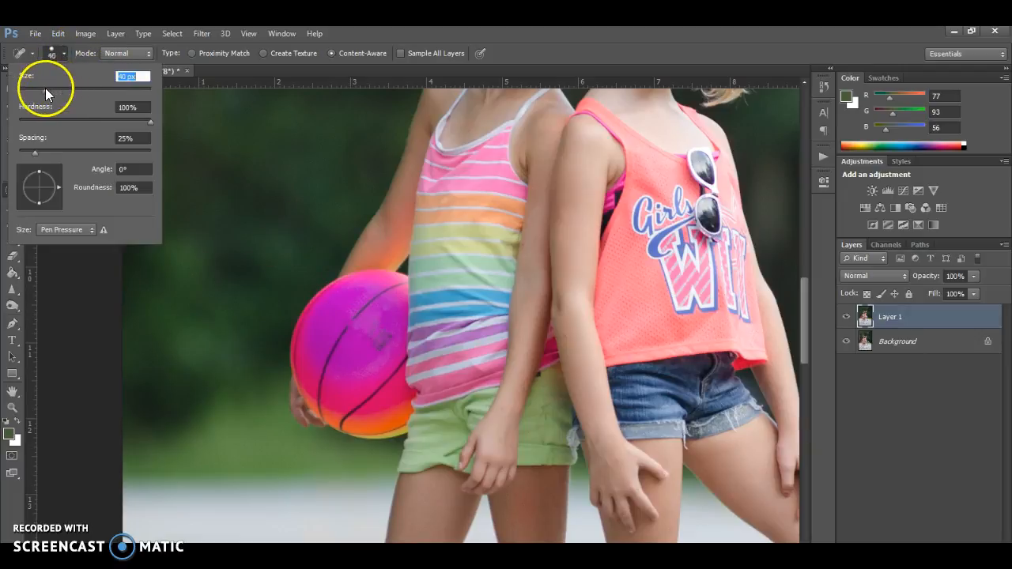
pyautogui.click(350, 322)
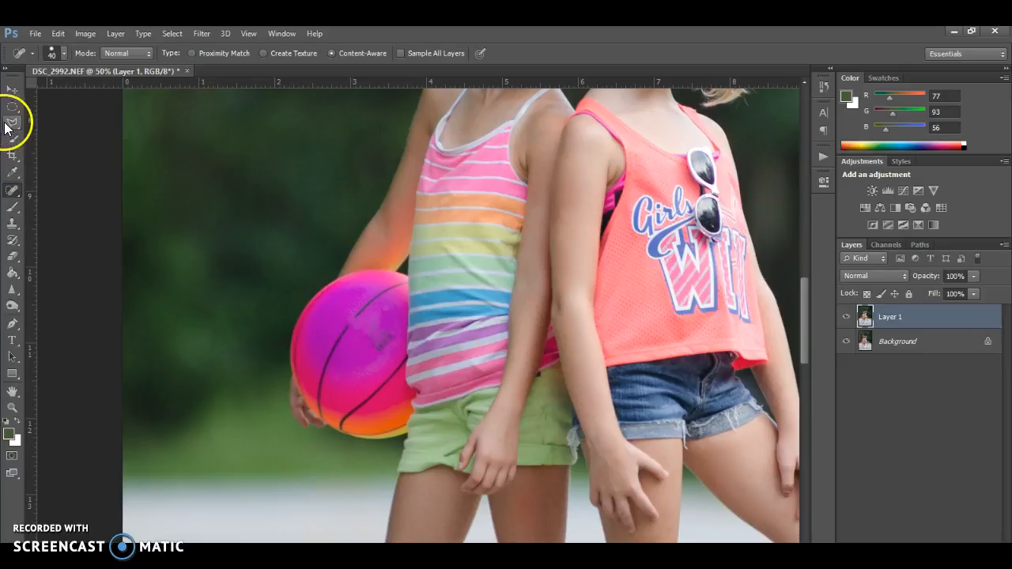
# Rebuild the broken black seam on the ball with a 44 px Clone Stamp at 0% hardness.
pyautogui.click(14, 228)
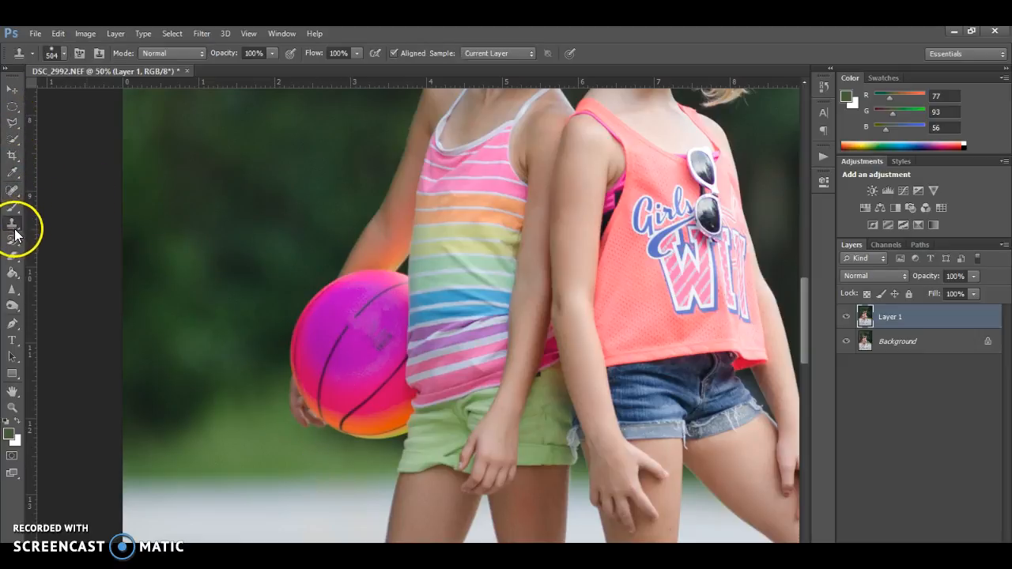
pyautogui.click(64, 52)
pyautogui.moveTo(25, 90); pyautogui.dragTo(31, 90)
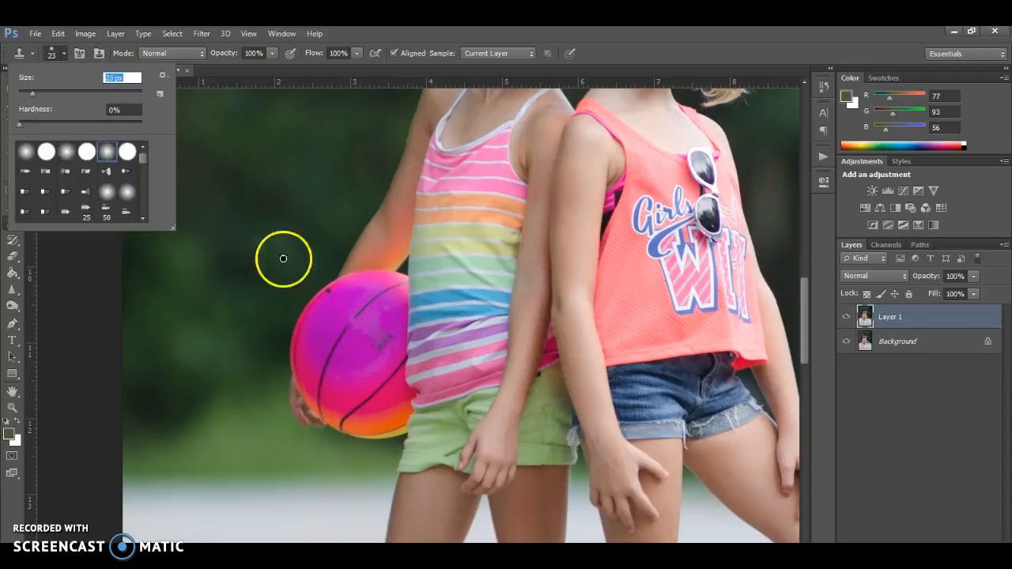
pyautogui.click(46, 93)
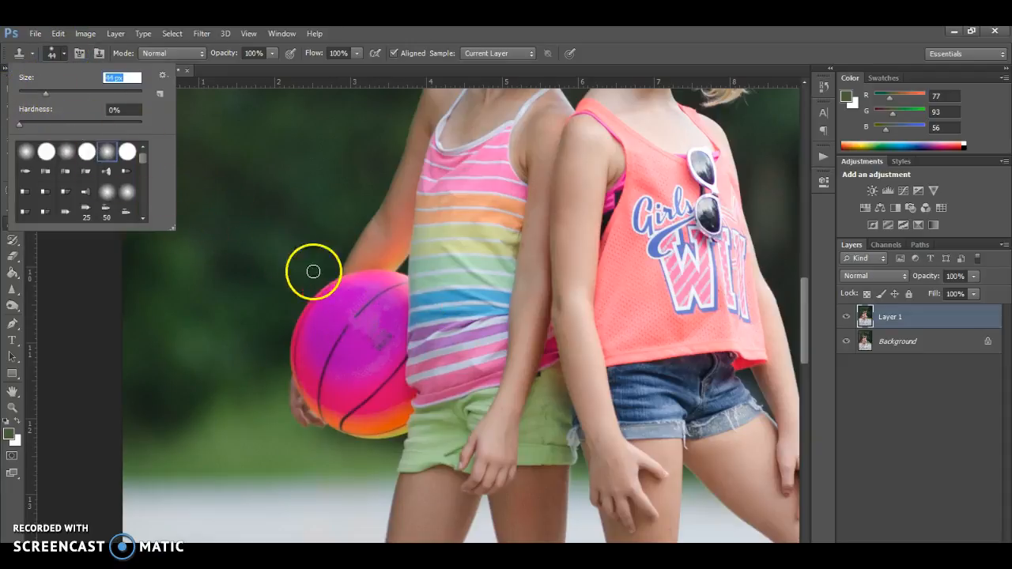
pyautogui.click(360, 313)
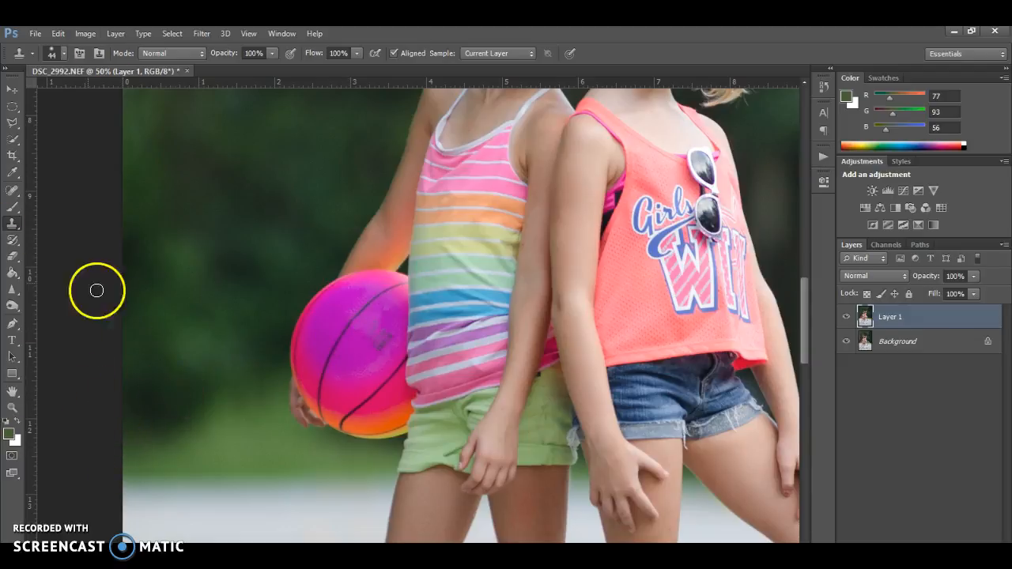
# Fit the whole photo on screen and toggle Layer 1's visibility to compare the retouching with the original.
pyautogui.scroll(2, 138, 246)
pyautogui.scroll(2, 137, 246)
pyautogui.scroll(2, 138, 246)
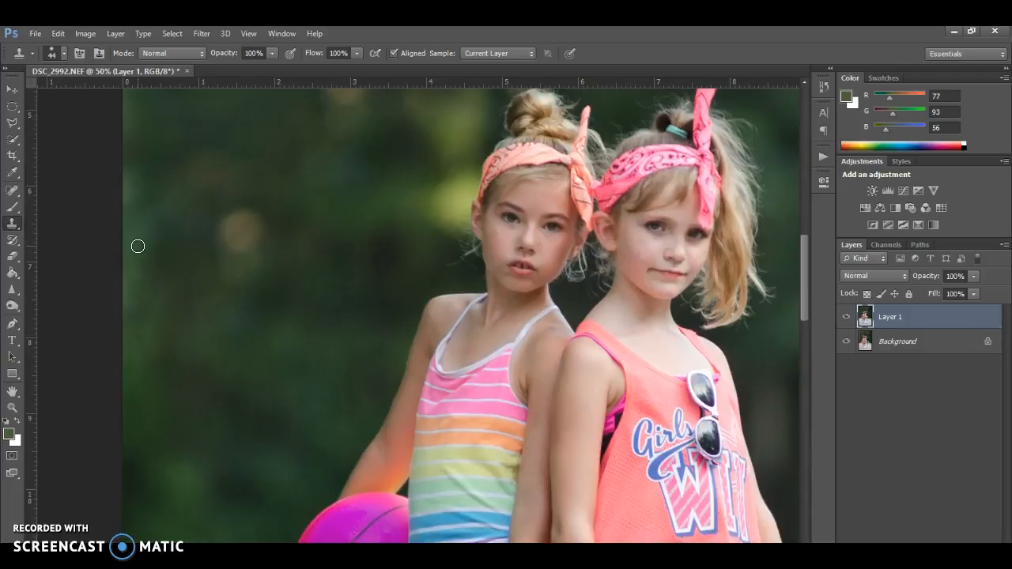
pyautogui.click(13, 408)
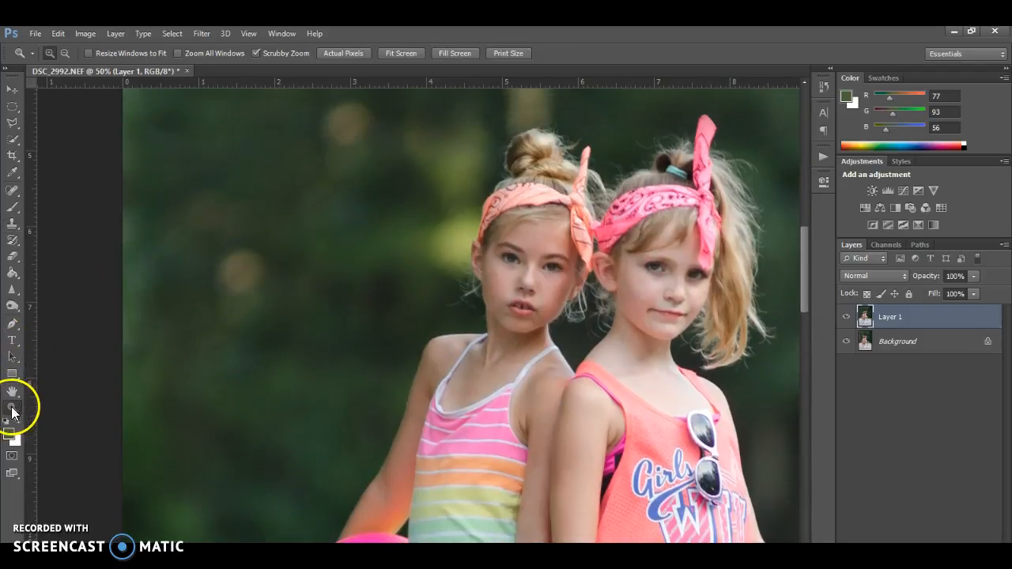
pyautogui.rightClick(321, 247)
pyautogui.click(334, 262)
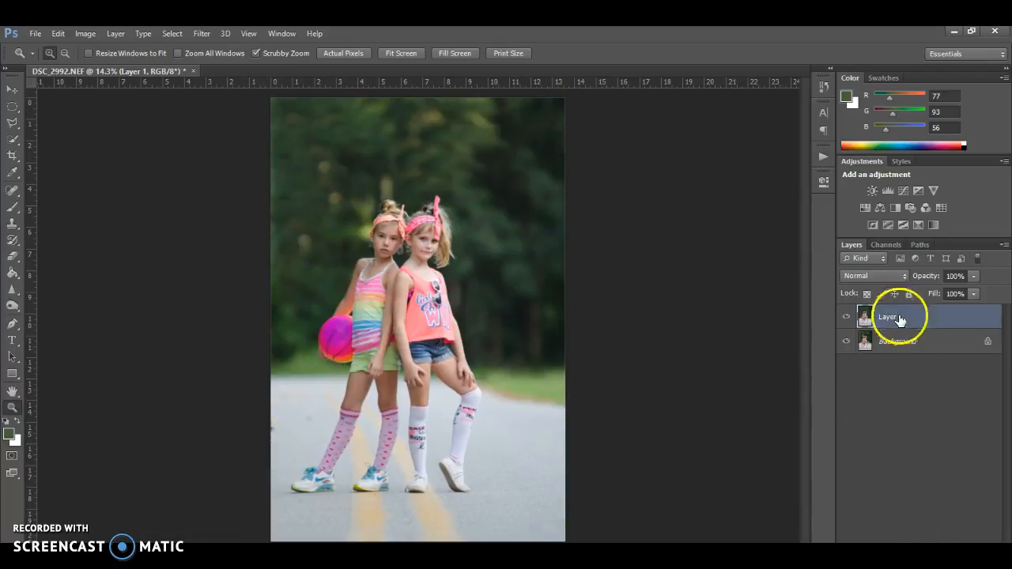
pyautogui.click(925, 340)
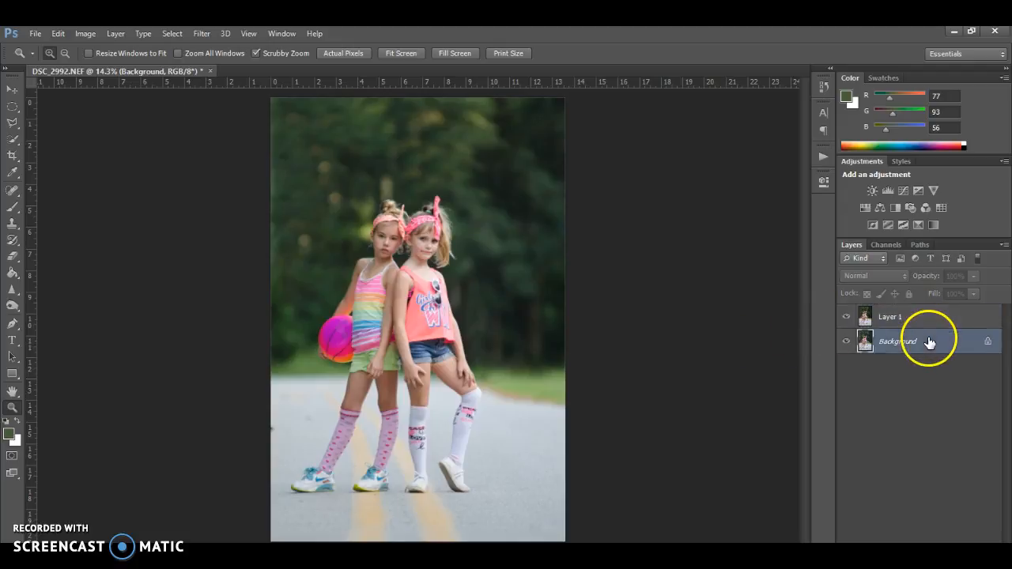
pyautogui.click(846, 317)
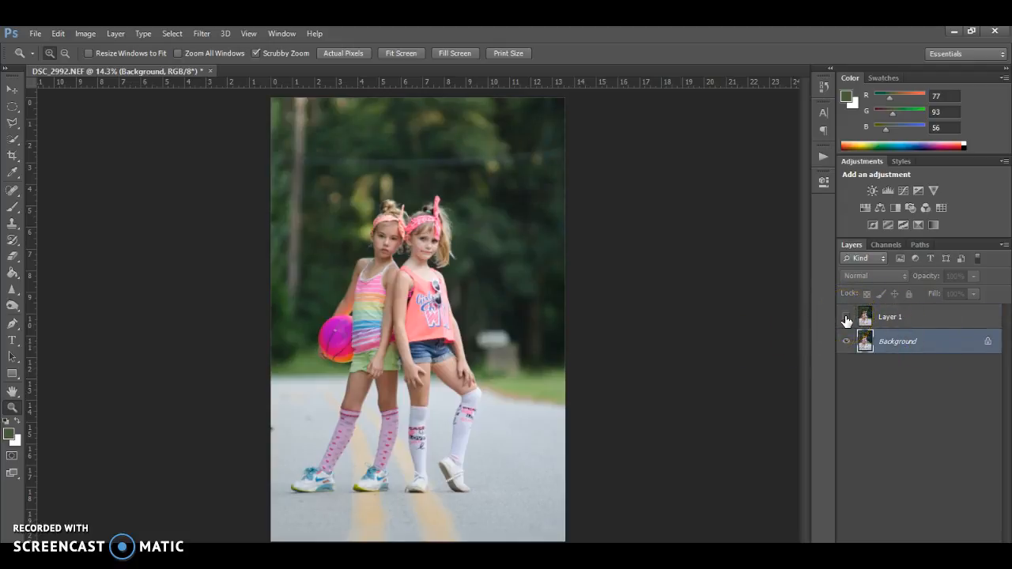
pyautogui.click(846, 317)
pyautogui.click(846, 317)
pyautogui.click(846, 317)
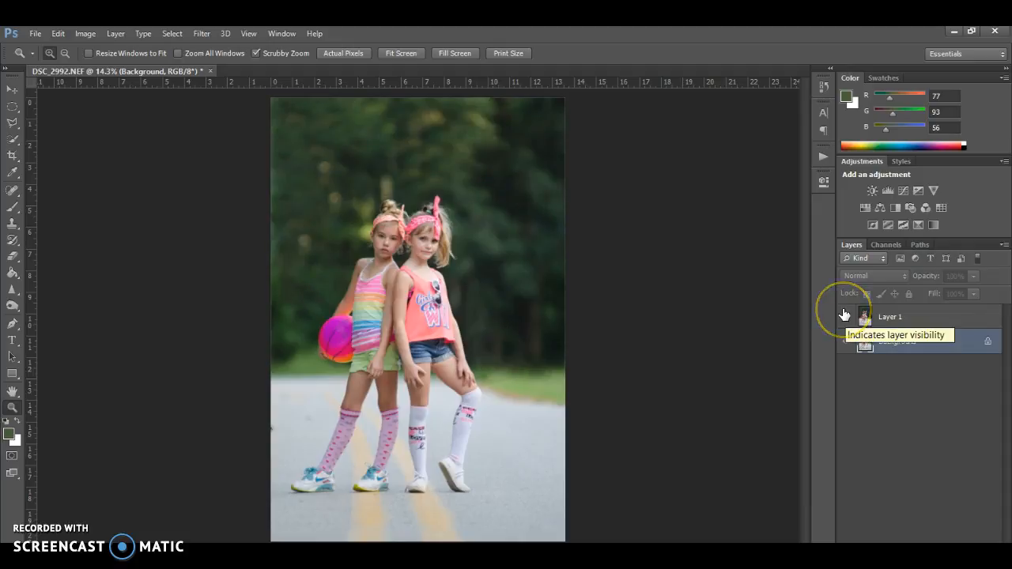
pyautogui.rightClick(924, 348)
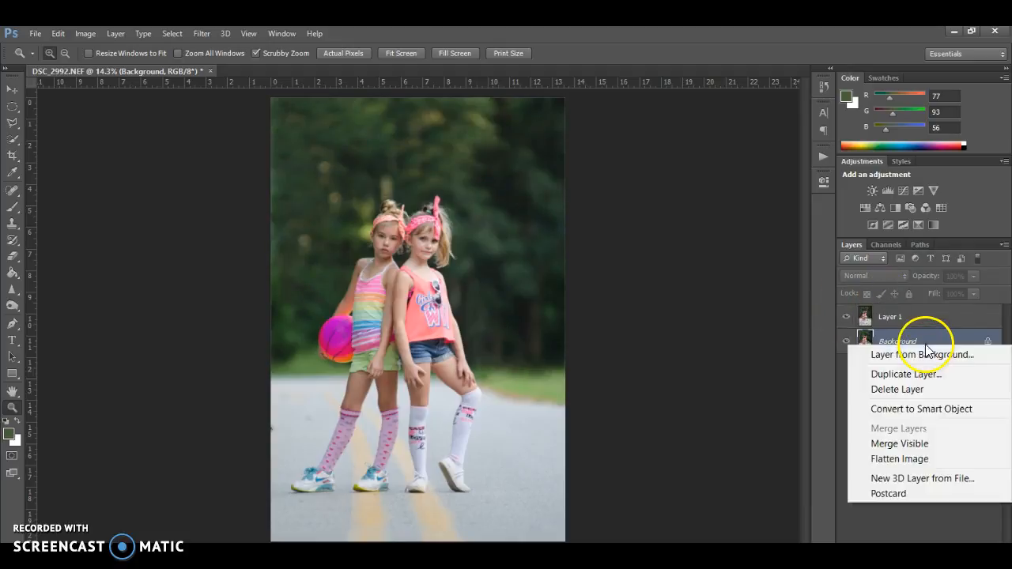
pyautogui.click(909, 459)
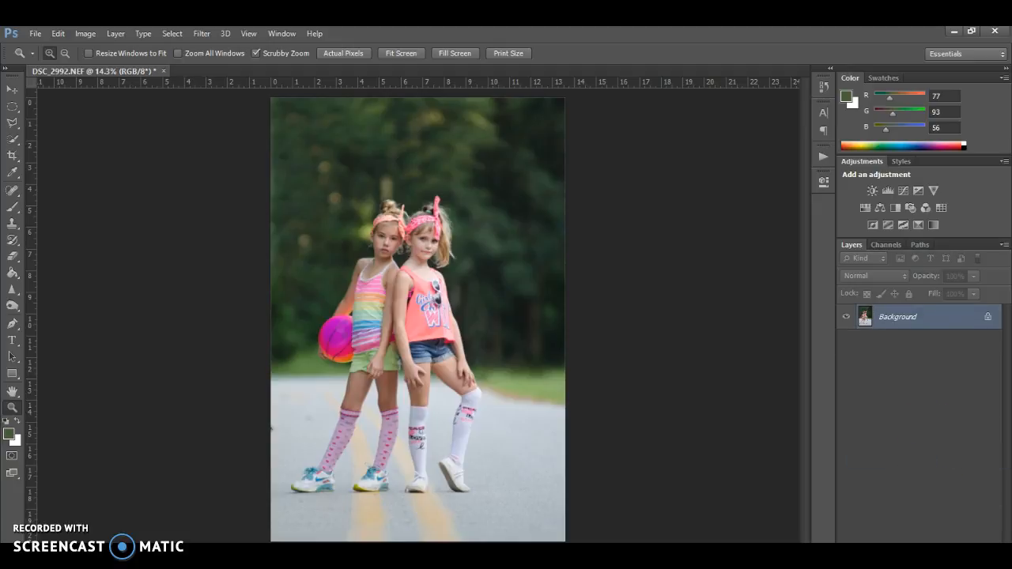
pyautogui.hotkey('ctrl', 'z')
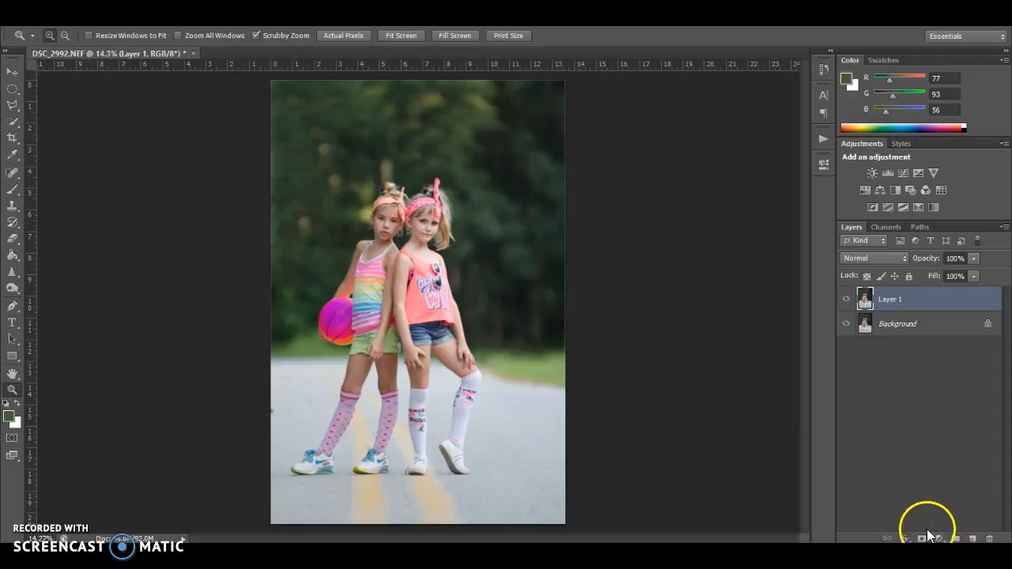
pyautogui.click(941, 538)
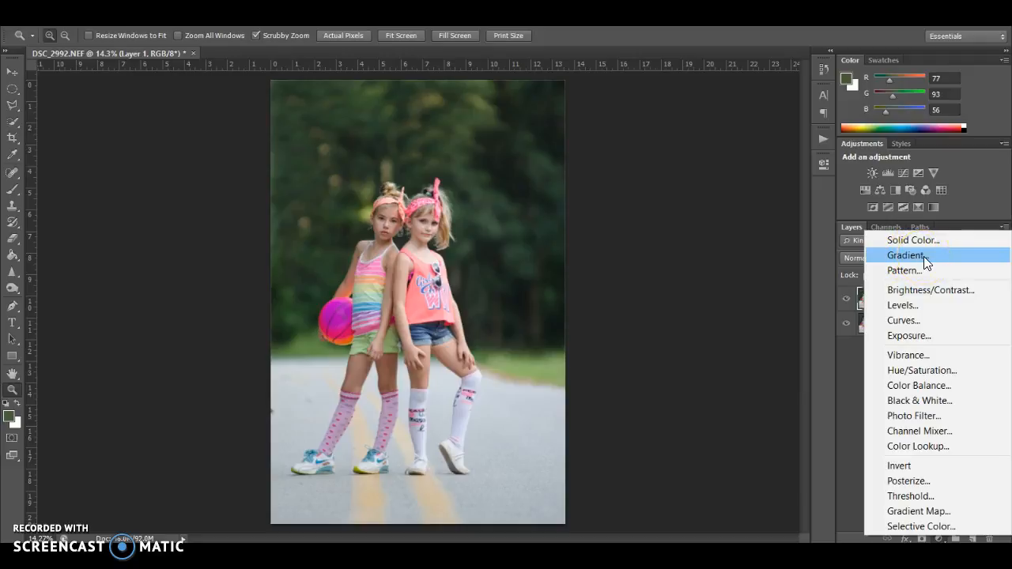
pyautogui.click(751, 313)
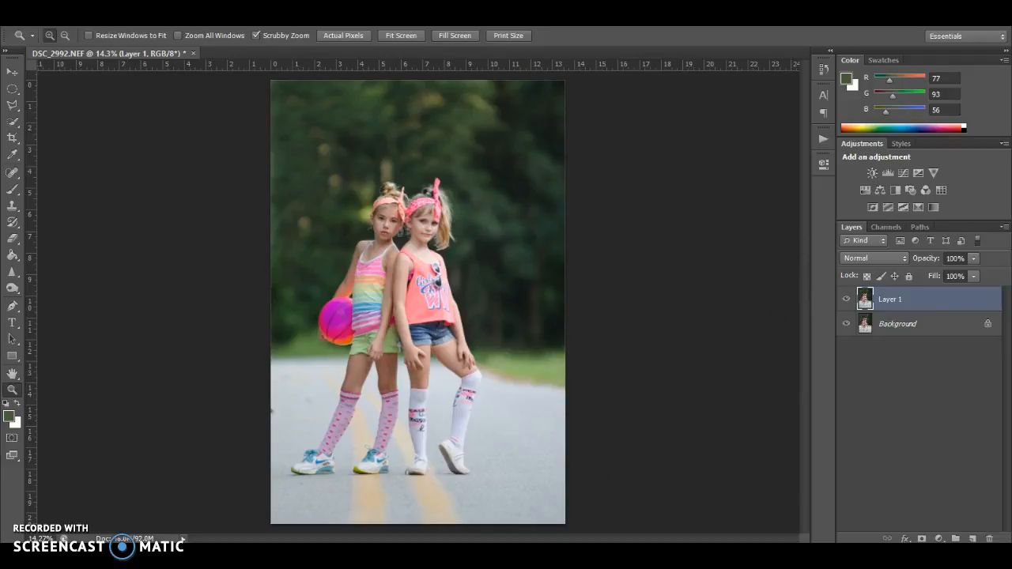
# Set the foreground color to pale yellow-green f1f6bf, starting from a hue sampled from the bright foliage beside the girls.
pyautogui.click(10, 417)
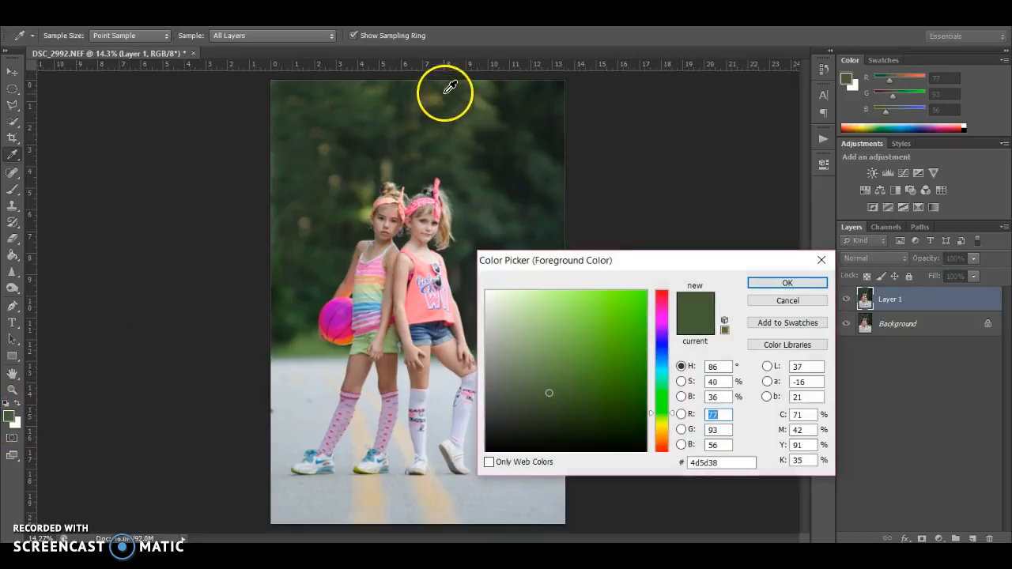
pyautogui.click(442, 93)
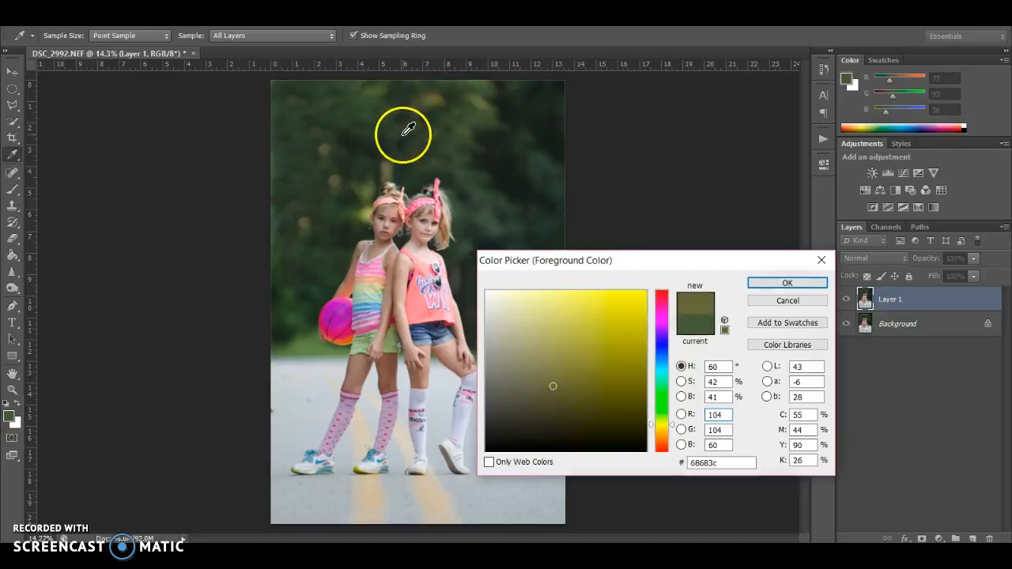
pyautogui.click(369, 210)
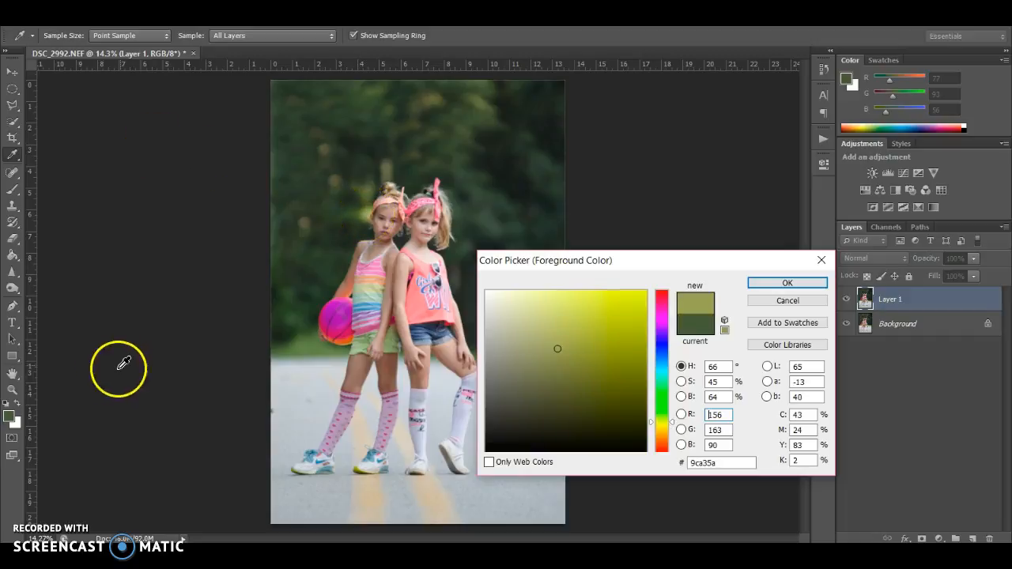
pyautogui.click(519, 297)
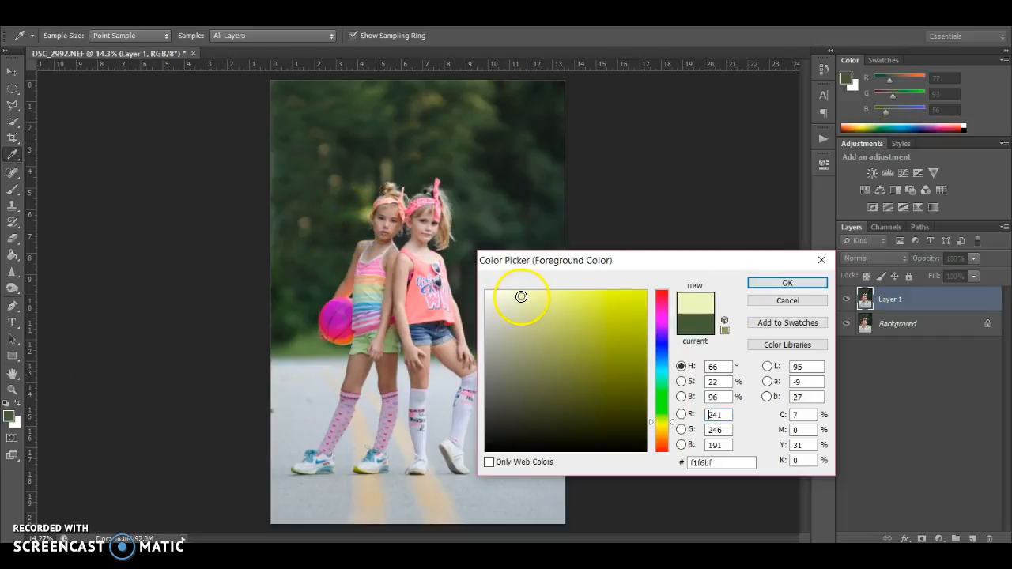
pyautogui.click(787, 283)
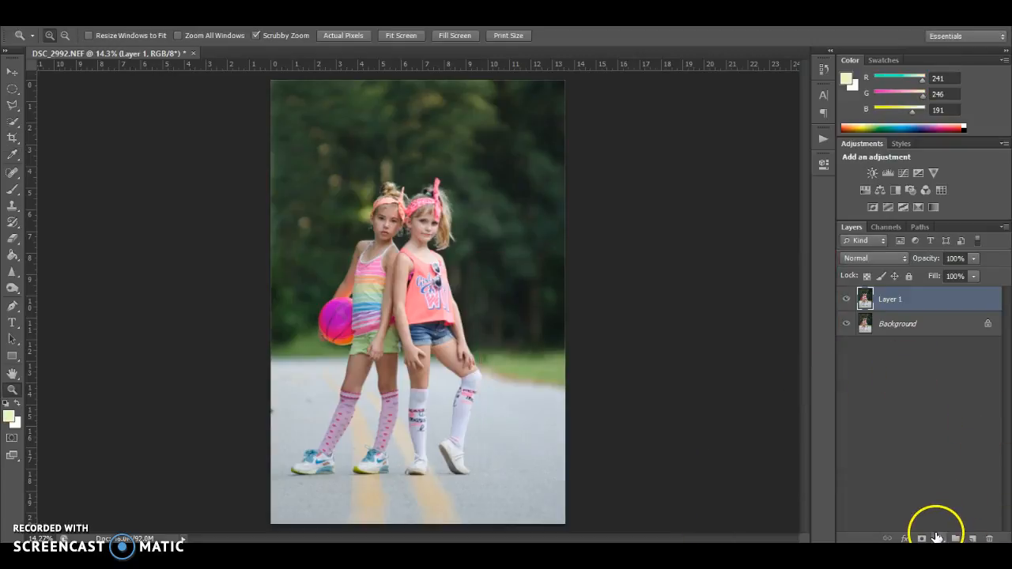
# Add a pale yellow-green linear gradient fill layer above Layer 1, angled at -92.05° to fade downward from the photo's upper edge.
pyautogui.click(940, 537)
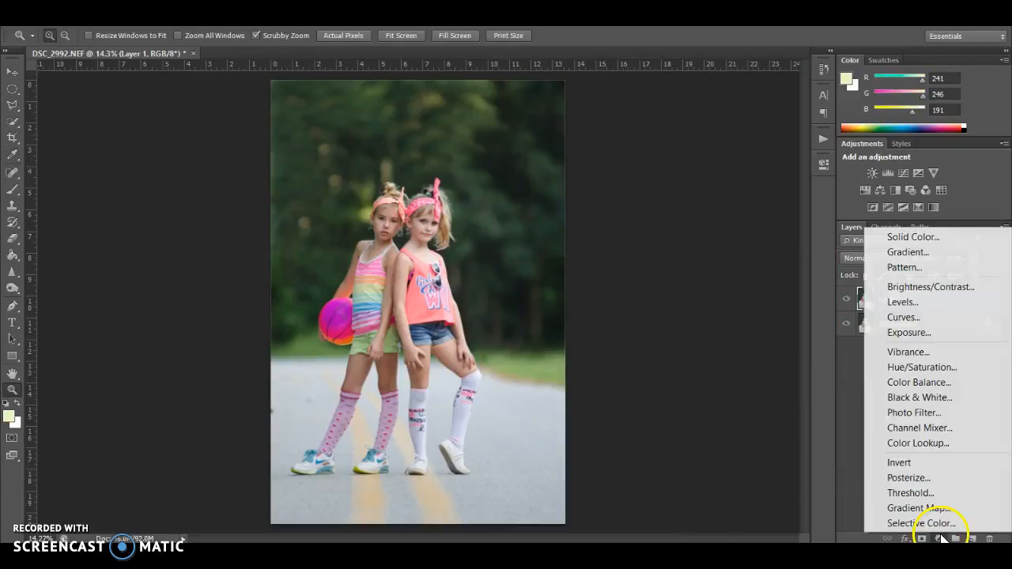
pyautogui.click(900, 249)
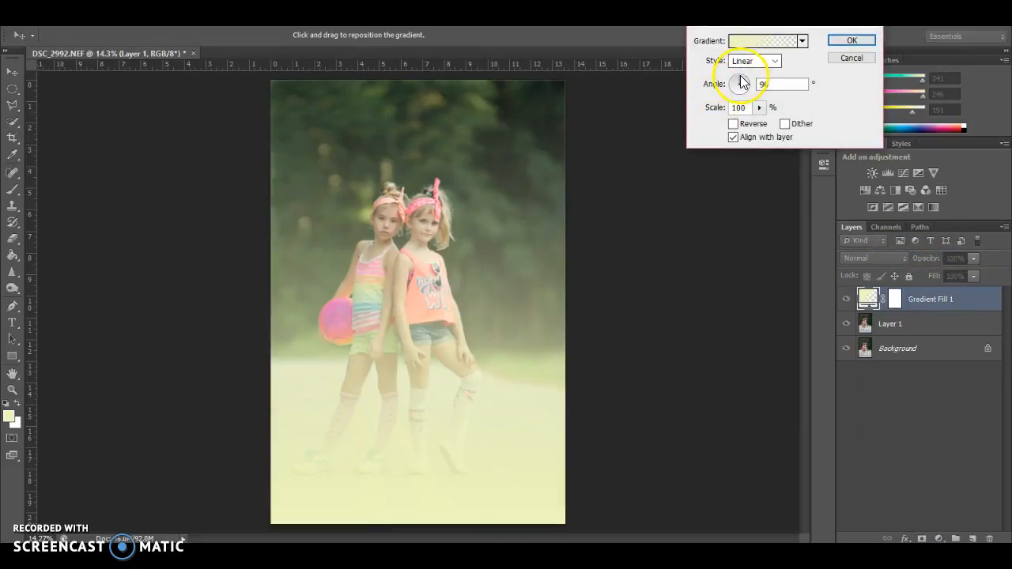
pyautogui.moveTo(744, 83); pyautogui.dragTo(743, 107)
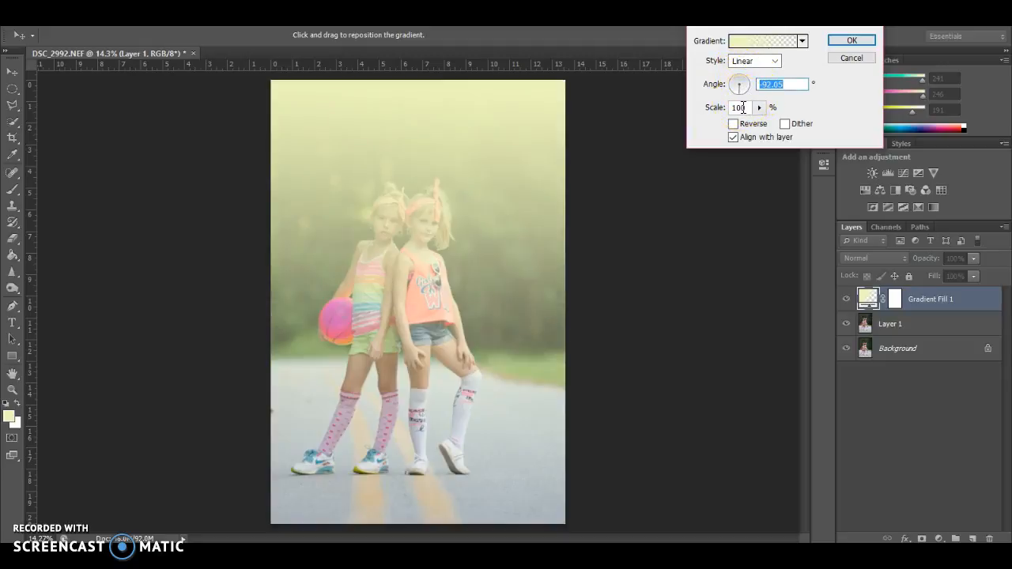
pyautogui.click(803, 42)
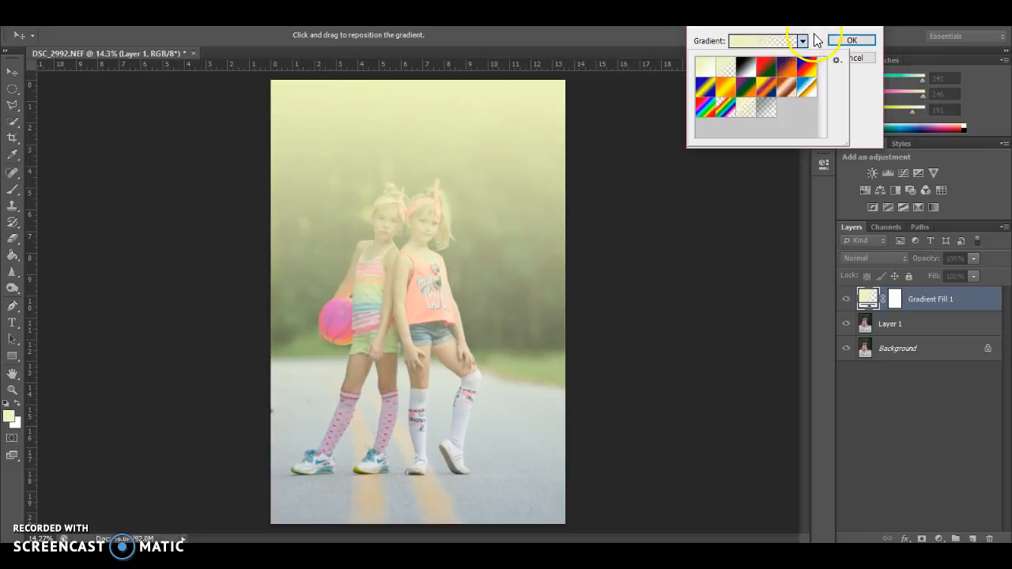
pyautogui.click(803, 41)
# Try the radial gradient style with its glow centered near the upper edge of the photo, above the girls.
pyautogui.click(757, 64)
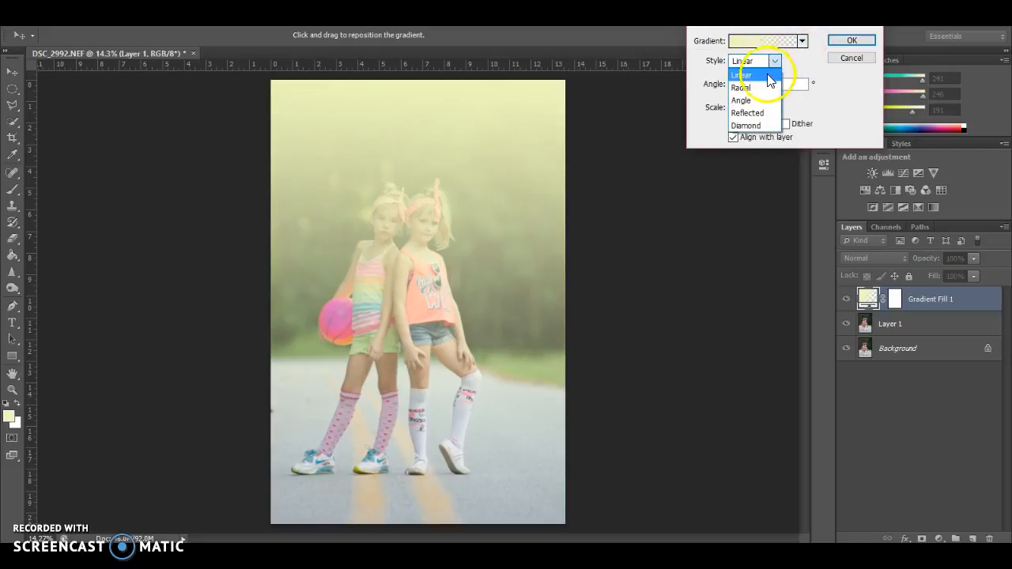
pyautogui.click(765, 95)
pyautogui.moveTo(477, 267); pyautogui.dragTo(416, 85)
pyautogui.moveTo(388, 150); pyautogui.dragTo(411, 117)
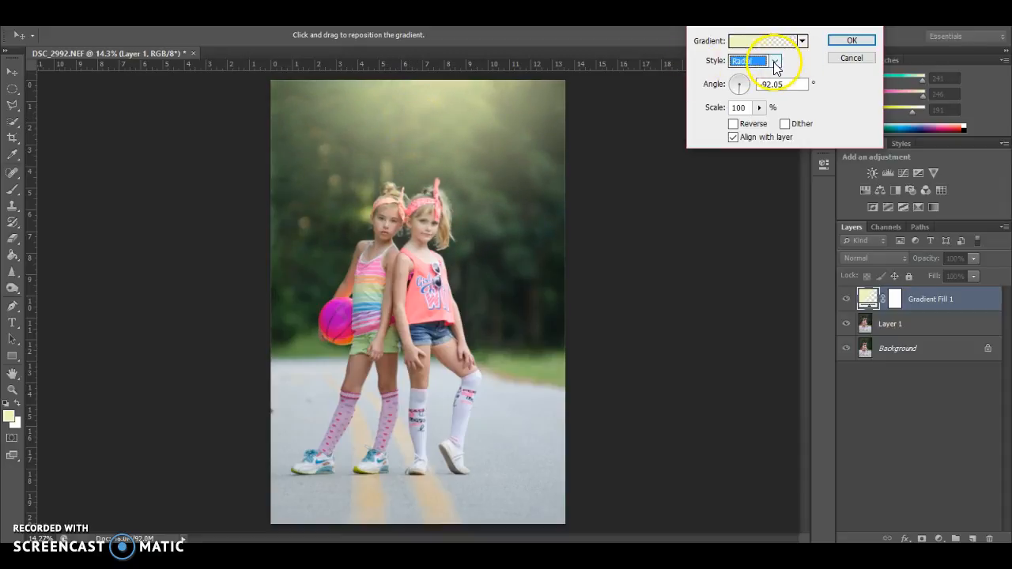
# Try the glow over the girls' heads, cycling the gradient through the Angle, Reflected and Diamond styles.
pyautogui.moveTo(400, 166); pyautogui.dragTo(479, 272)
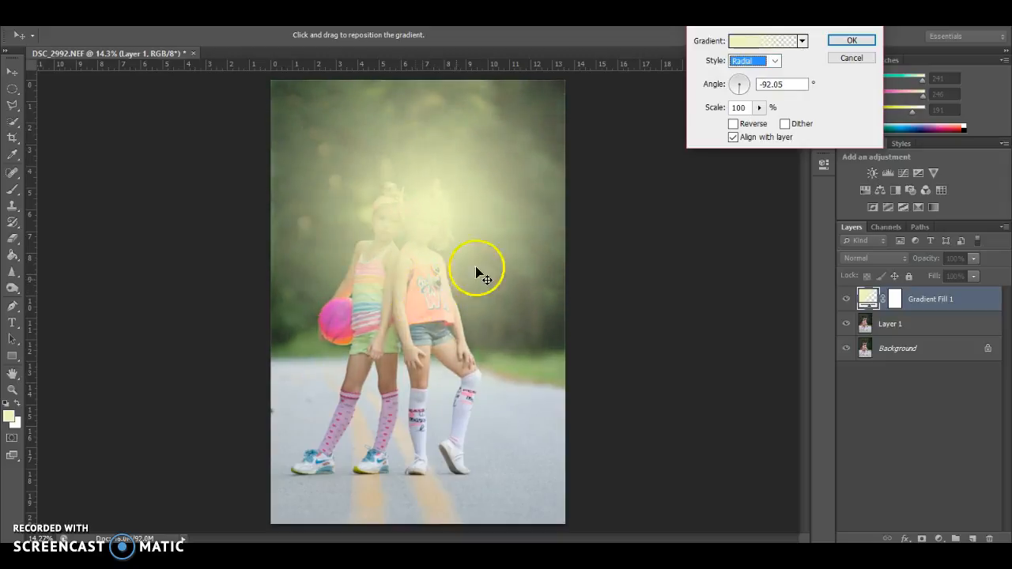
pyautogui.click(764, 63)
pyautogui.click(743, 98)
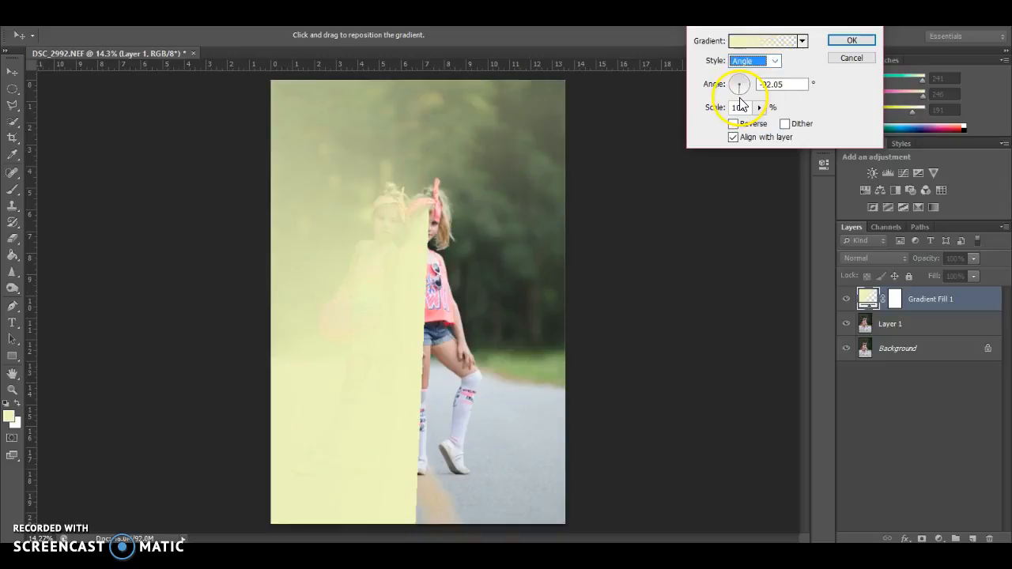
pyautogui.scroll(-1, 748, 57)
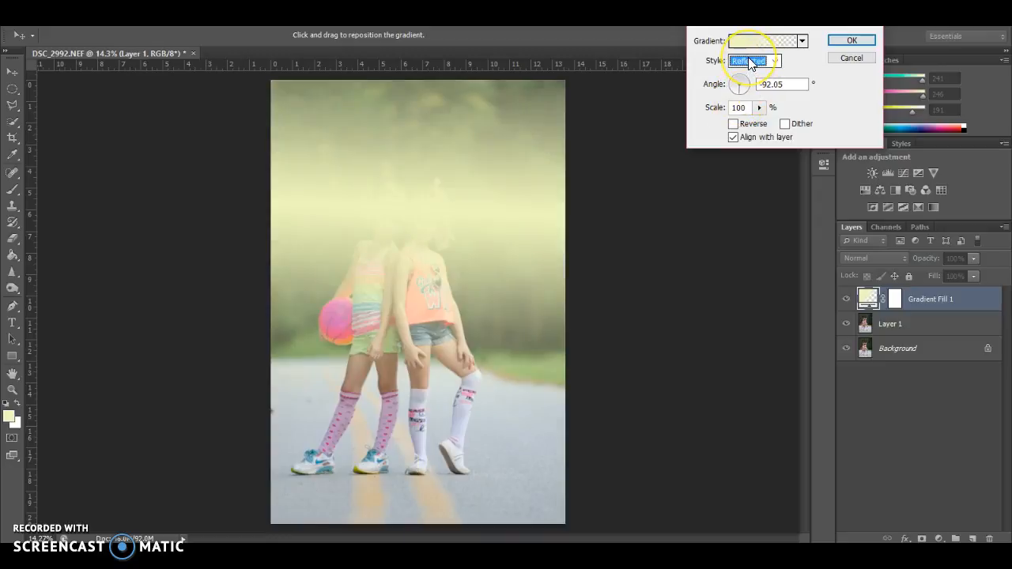
pyautogui.scroll(-1, 748, 57)
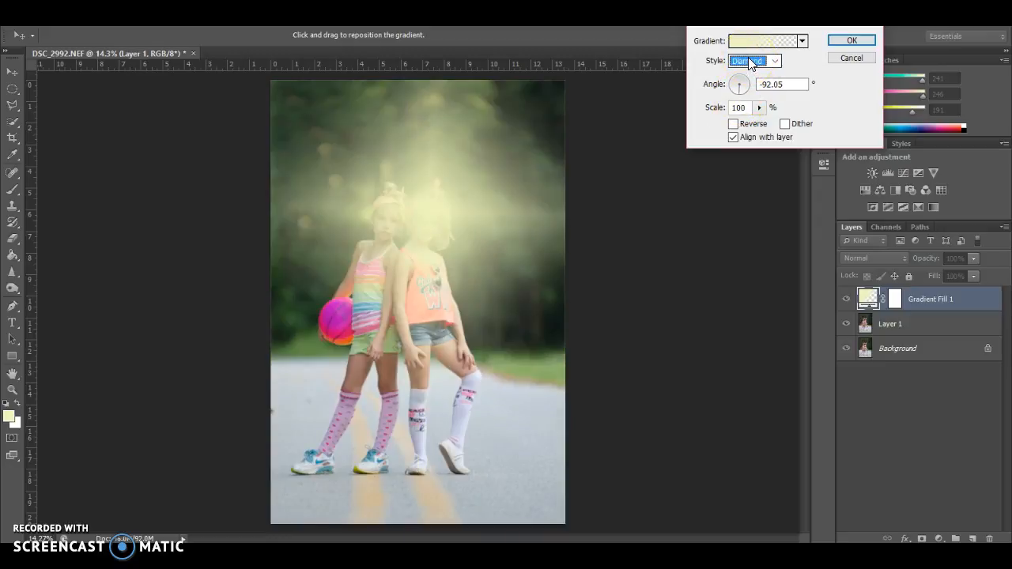
# Move the gradient's glow to the upper edge above the girls, set its style to Radial and apply the fill.
pyautogui.moveTo(432, 219); pyautogui.dragTo(420, 87)
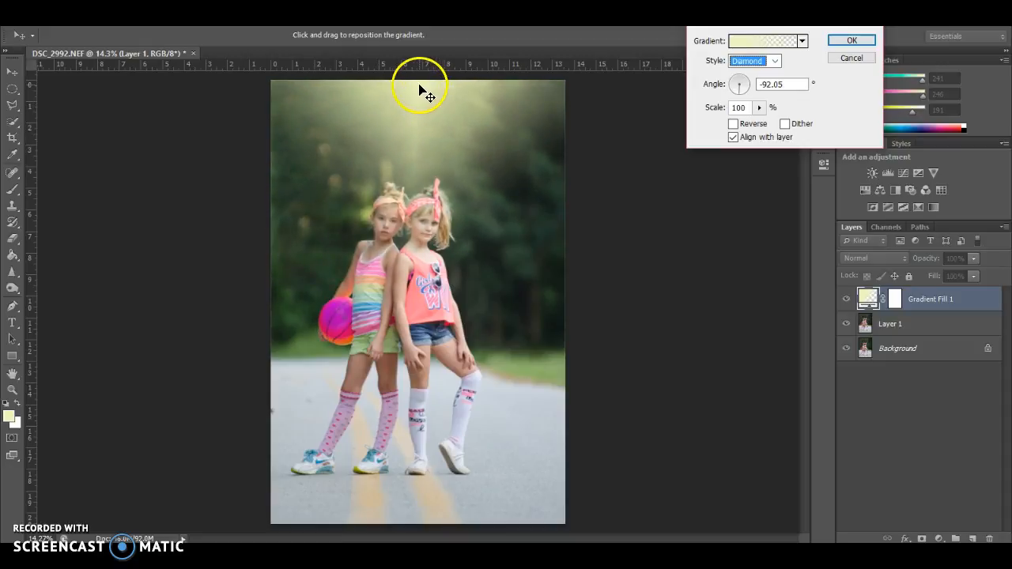
pyautogui.click(777, 56)
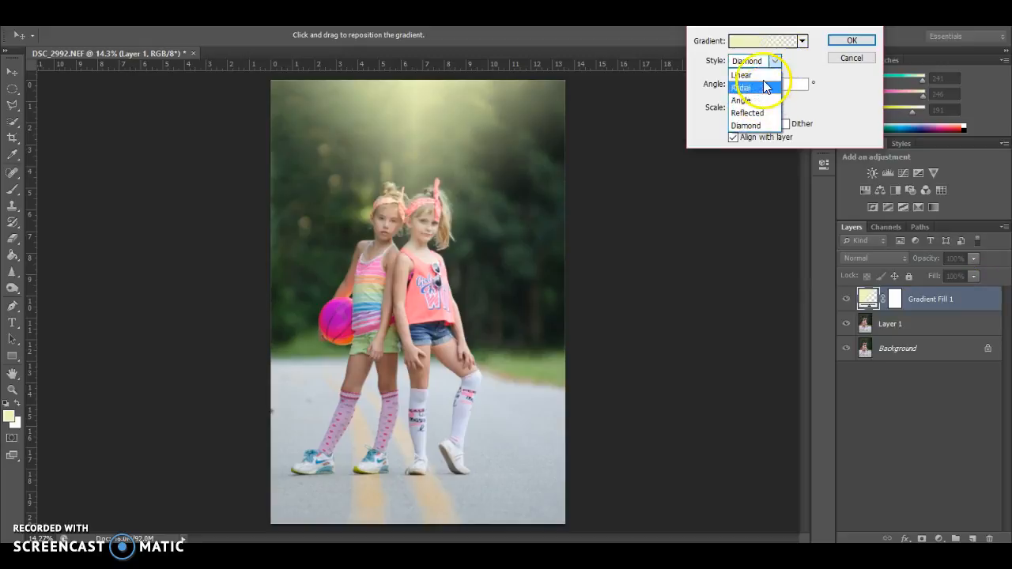
pyautogui.click(764, 87)
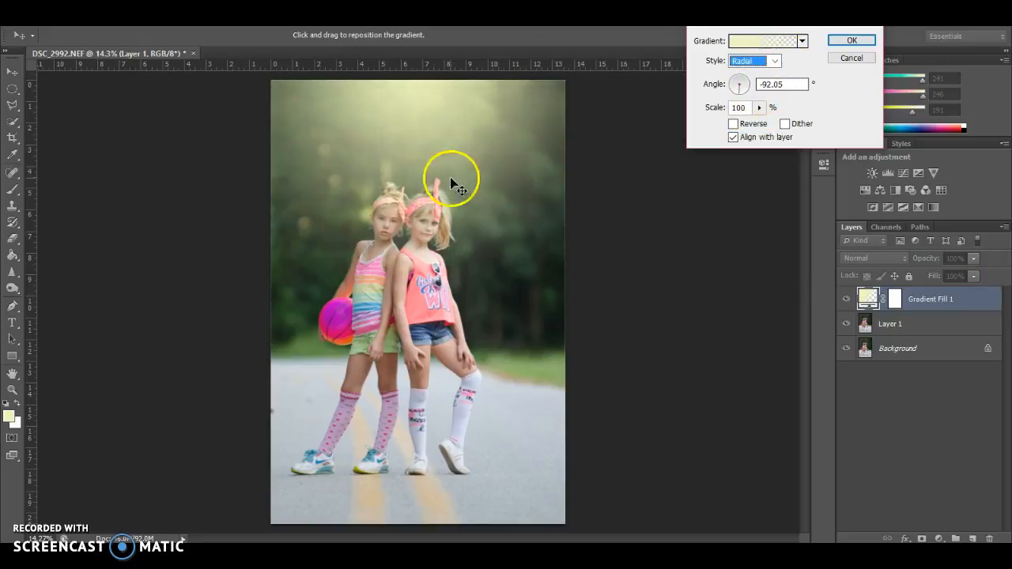
pyautogui.moveTo(399, 136); pyautogui.dragTo(406, 104)
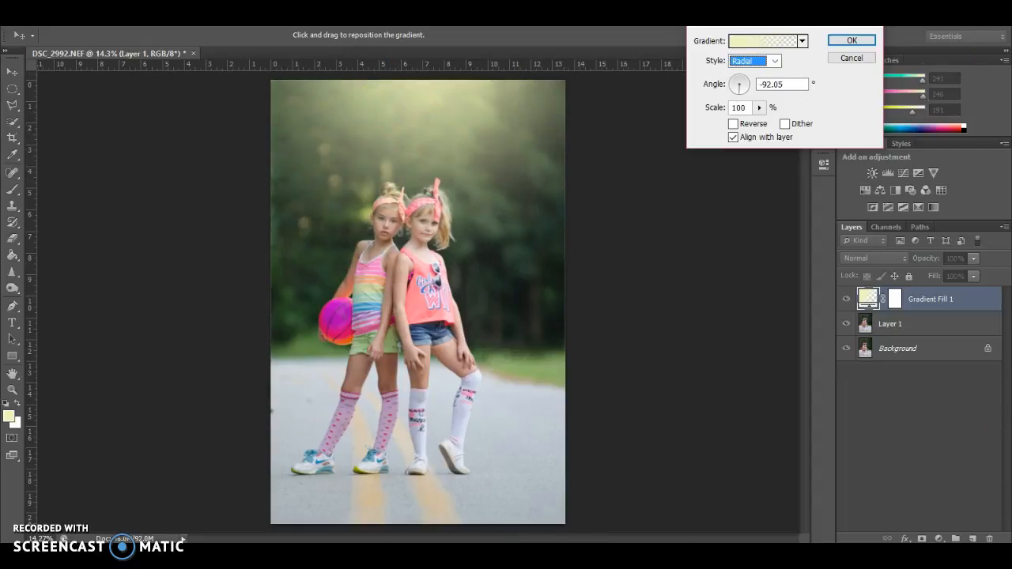
pyautogui.click(870, 41)
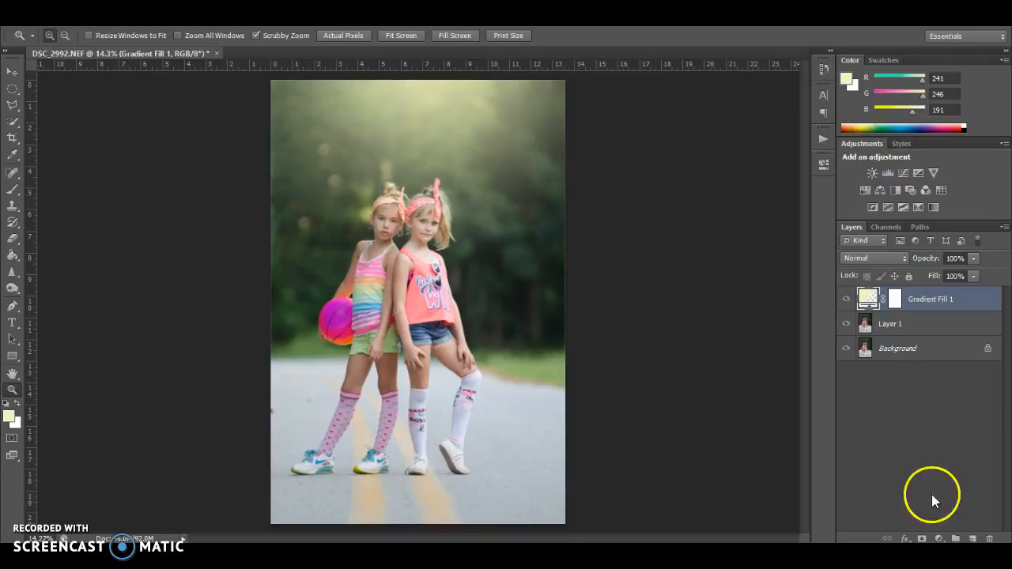
# Reduce the Gradient Fill 1 layer's opacity to 77%.
pyautogui.click(976, 258)
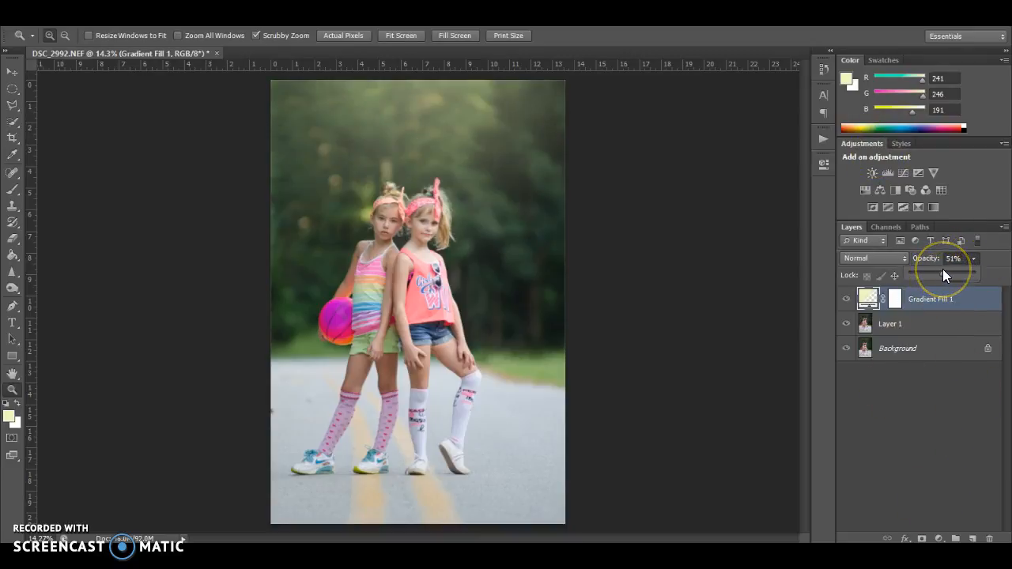
pyautogui.click(972, 274)
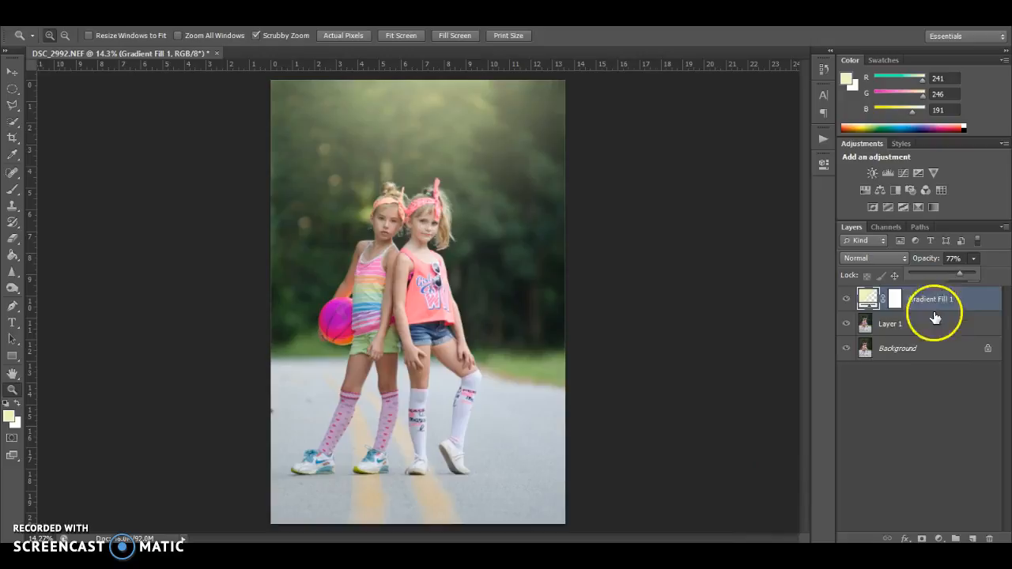
# Toggle the gradient fill's visibility to compare the haze, and flatten all layers into the Background.
pyautogui.click(903, 348)
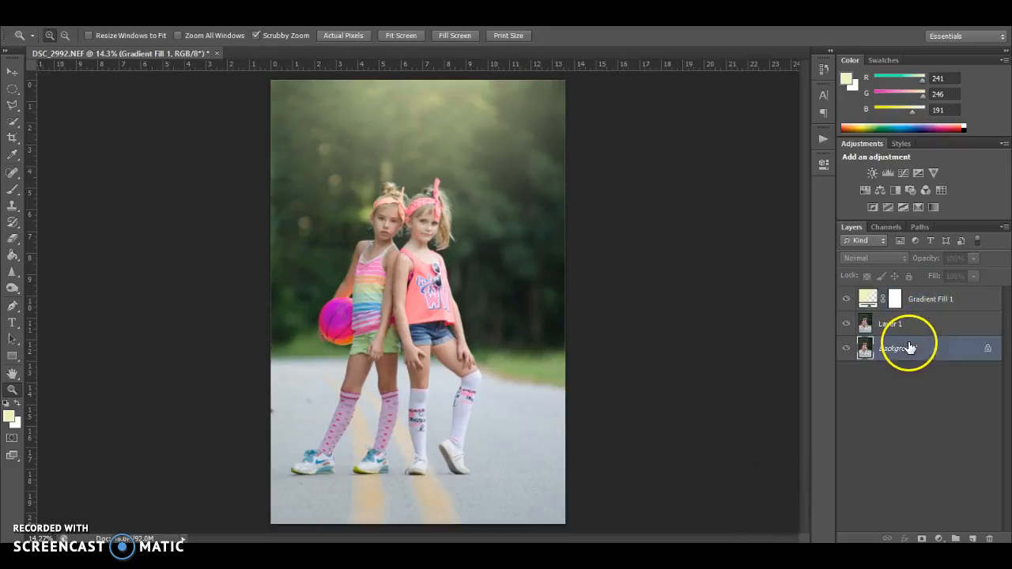
pyautogui.click(846, 300)
pyautogui.click(847, 300)
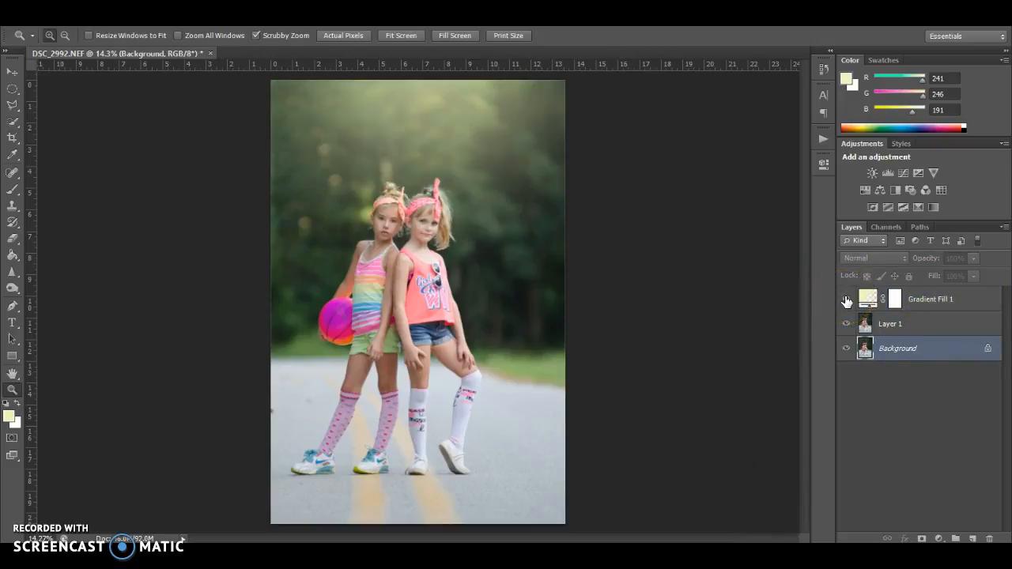
pyautogui.rightClick(909, 352)
pyautogui.click(878, 461)
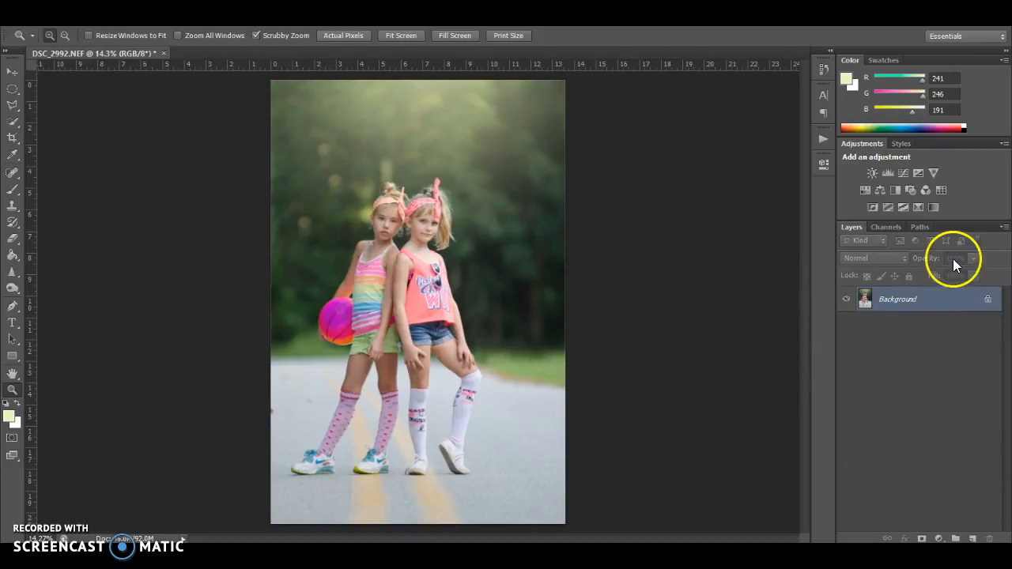
# Examine the girls and the haze over the trees at 33.3% magnification, and fit the whole photo on screen again.
pyautogui.click(381, 307)
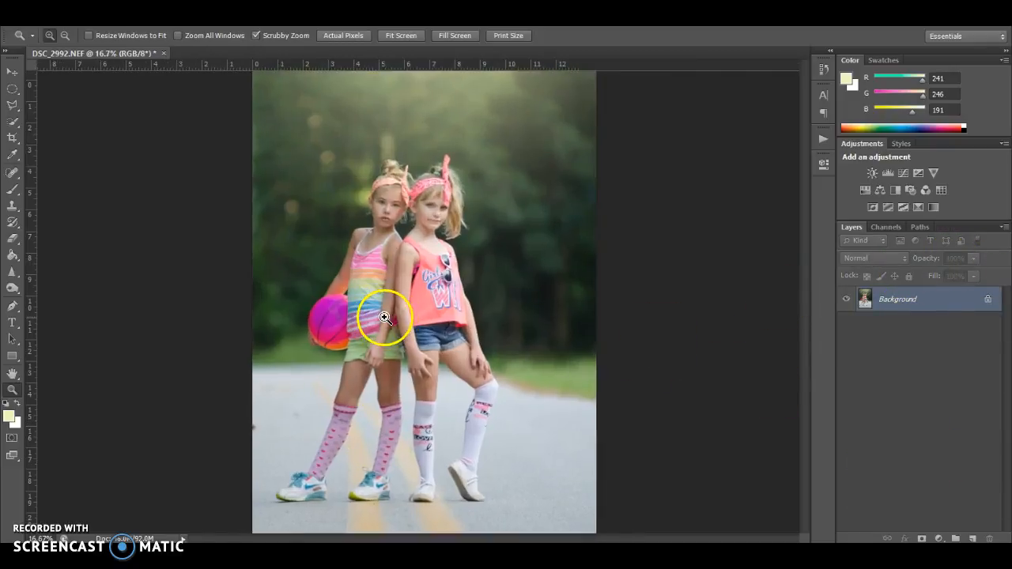
pyautogui.click(385, 317)
pyautogui.click(572, 188)
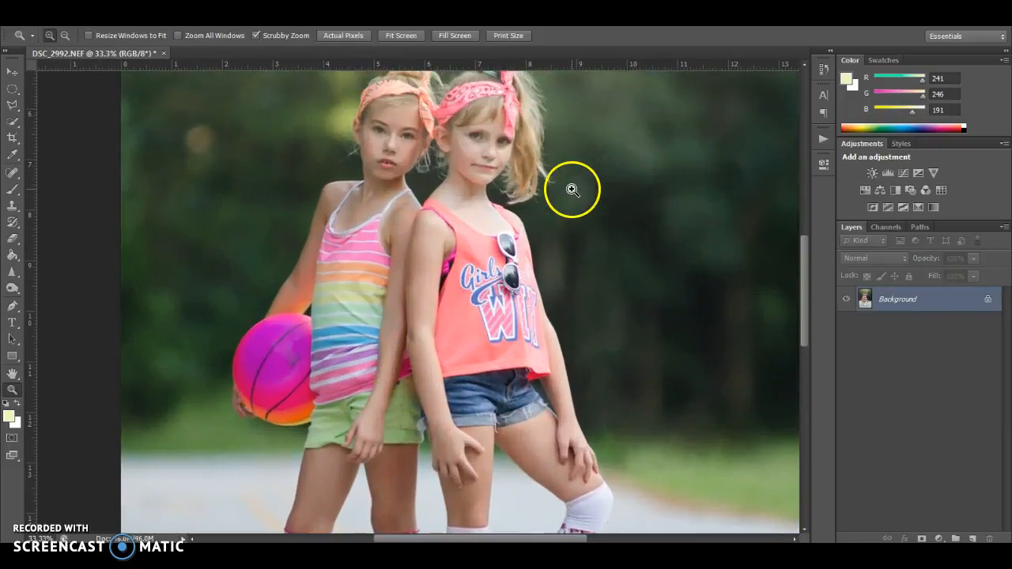
pyautogui.scroll(5, 573, 189)
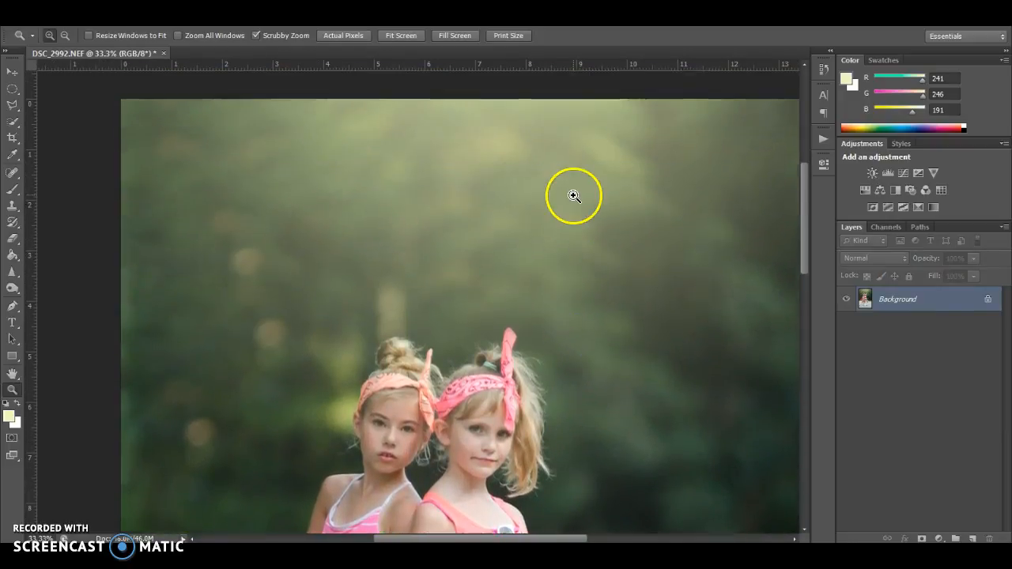
pyautogui.scroll(-4, 193, 274)
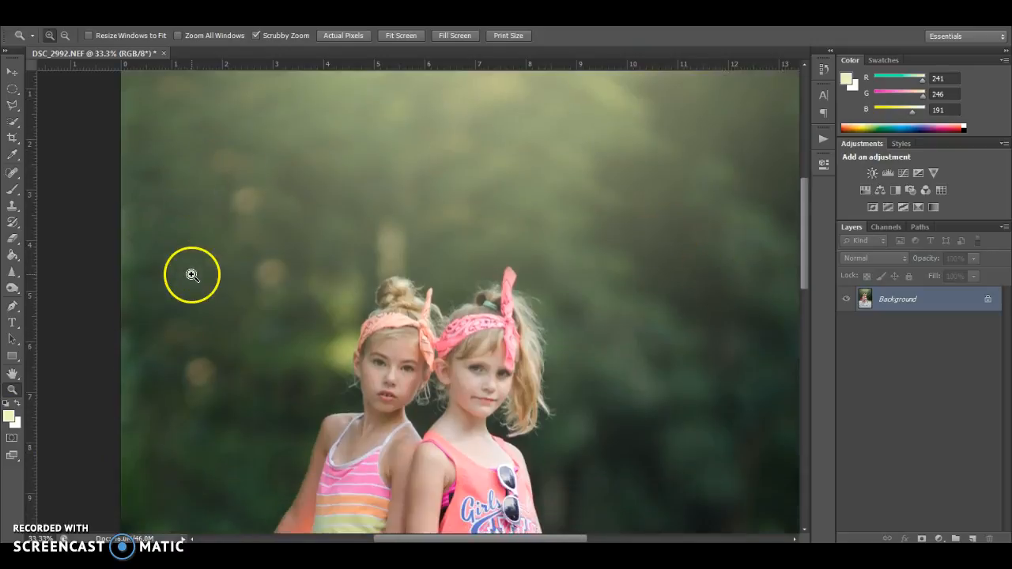
pyautogui.rightClick(444, 200)
pyautogui.click(452, 210)
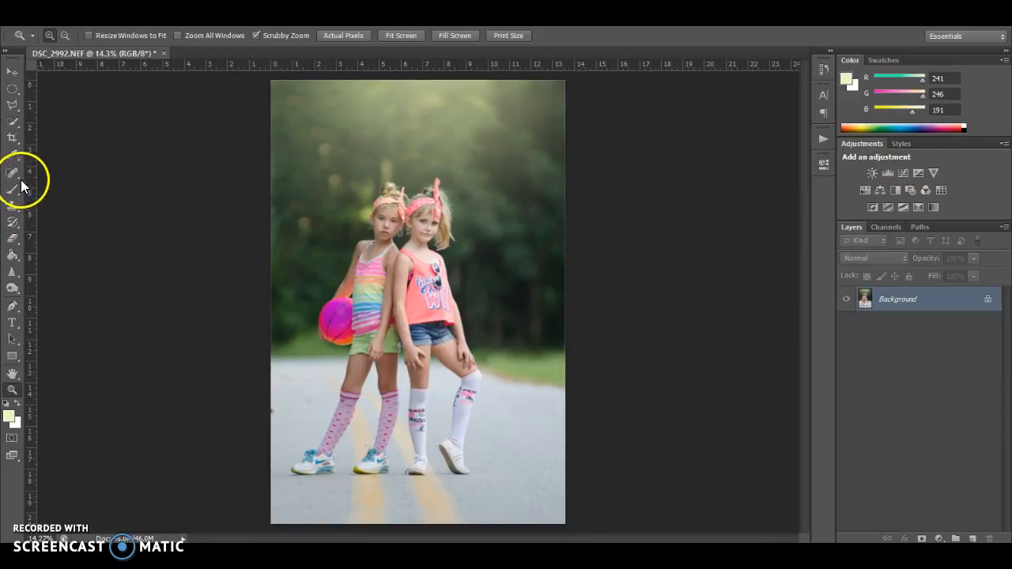
# Duplicate the Background layer and darken the photo's outer edges with a 2912 px Burn brush at 0% hardness, Midtones, 13% exposure.
pyautogui.click(13, 289)
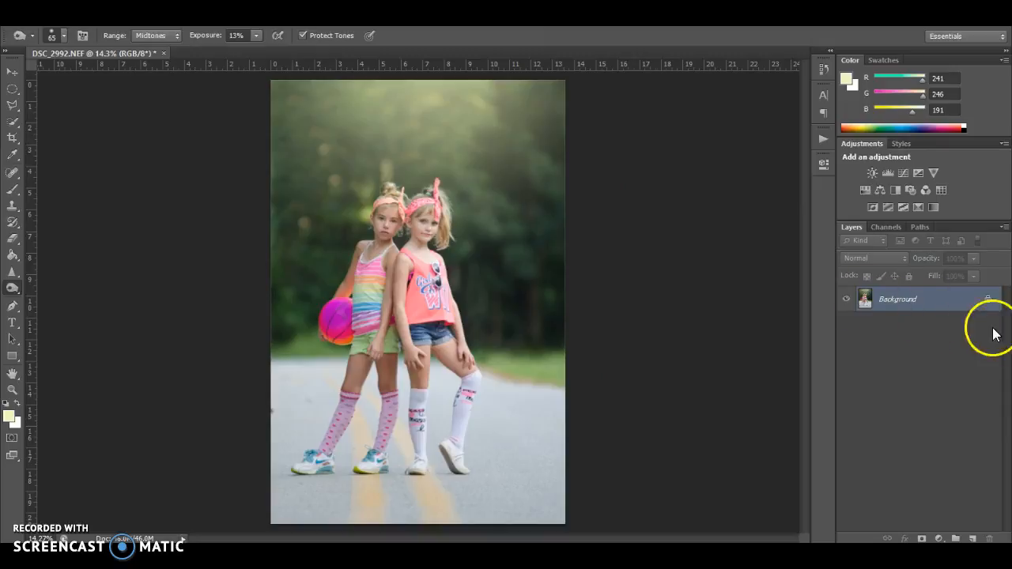
pyautogui.hotkey('ctrl', 'j')
pyautogui.moveTo(399, 136); pyautogui.dragTo(380, 141)
pyautogui.click(65, 32)
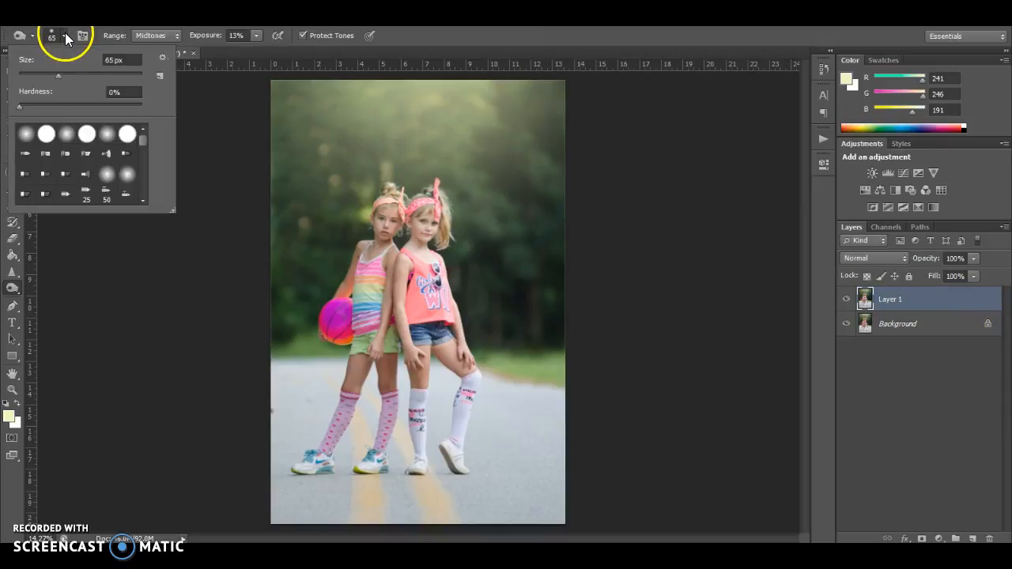
pyautogui.click(113, 77)
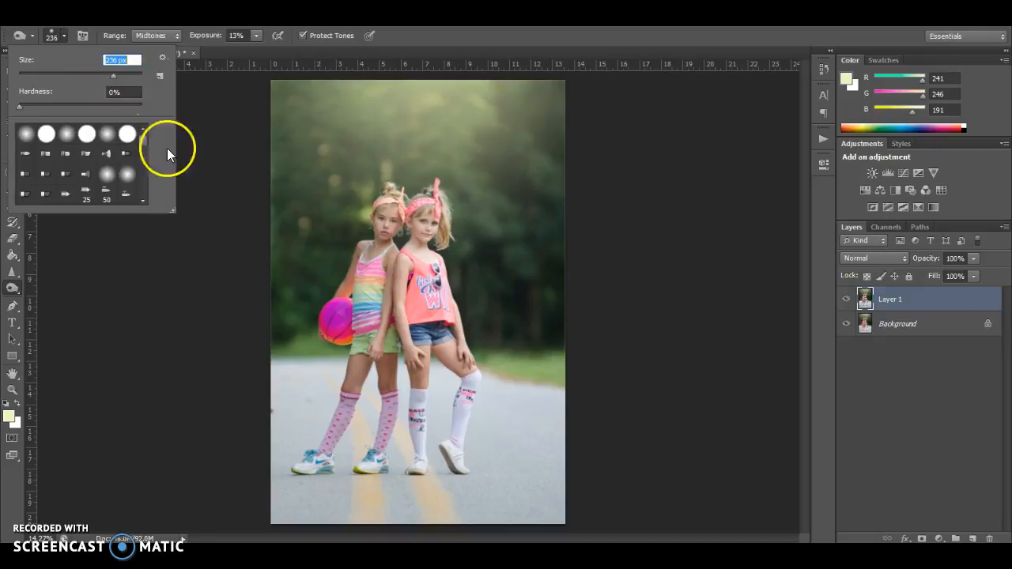
pyautogui.click(127, 77)
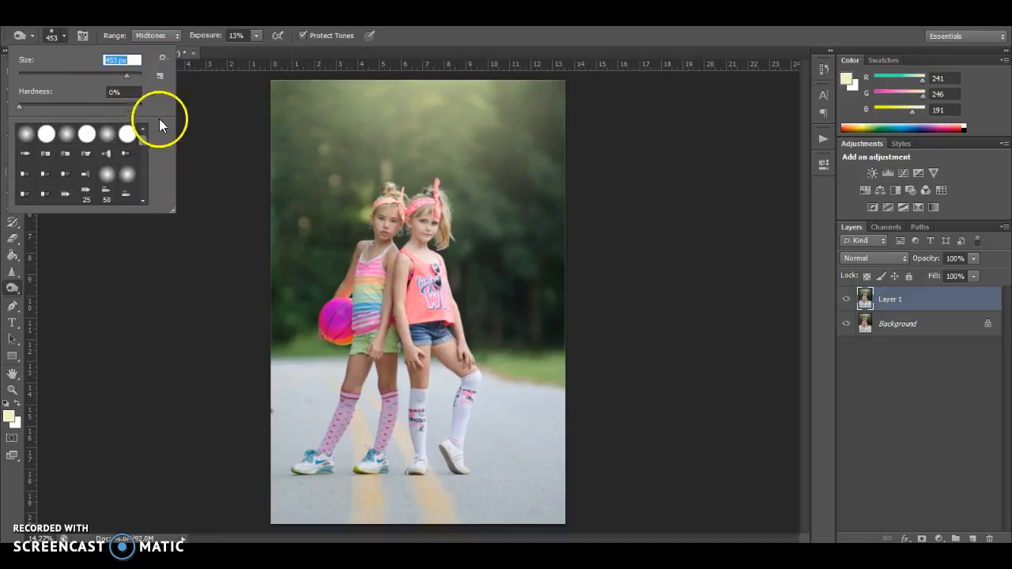
pyautogui.click(137, 75)
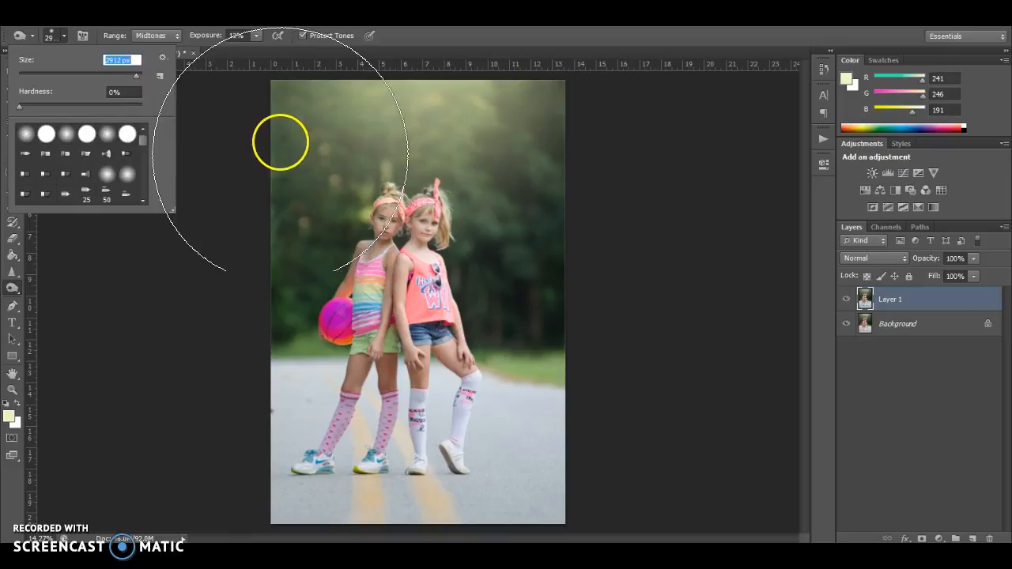
pyautogui.click(227, 187)
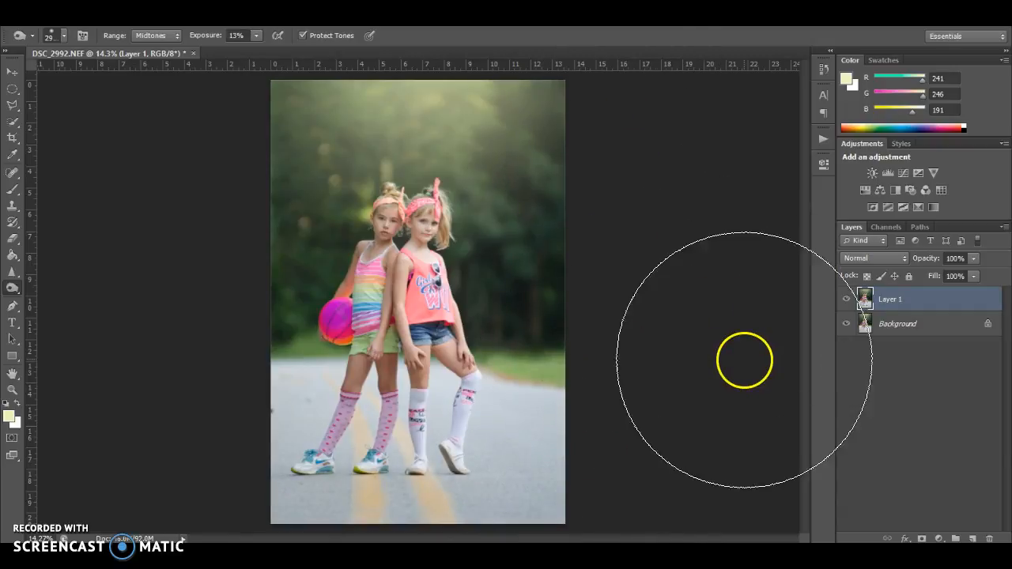
pyautogui.click(847, 301)
# Darken the outer edges of Layer 1 further with the Burn brush reduced to just under 2000 px.
pyautogui.click(170, 72)
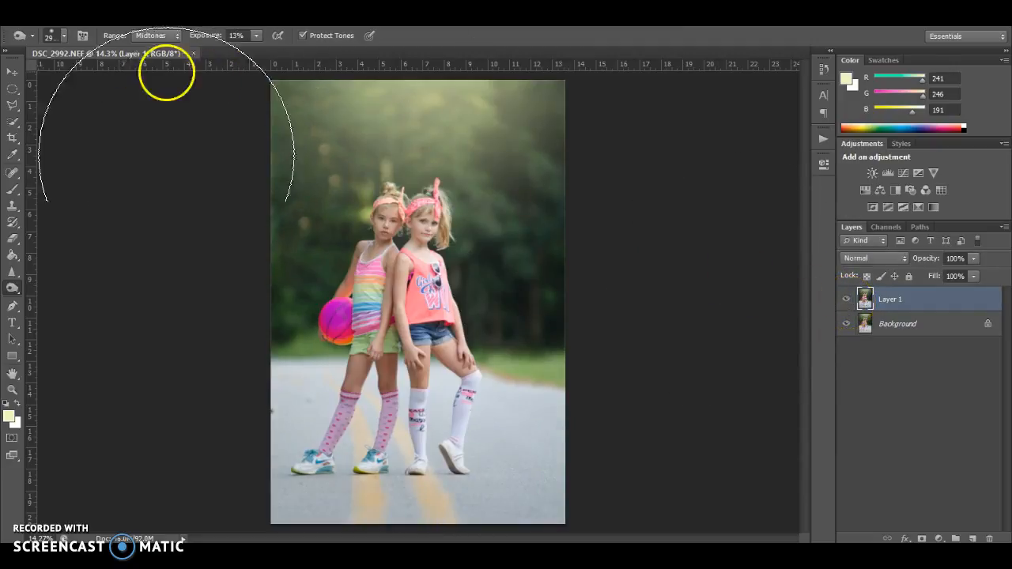
pyautogui.click(62, 38)
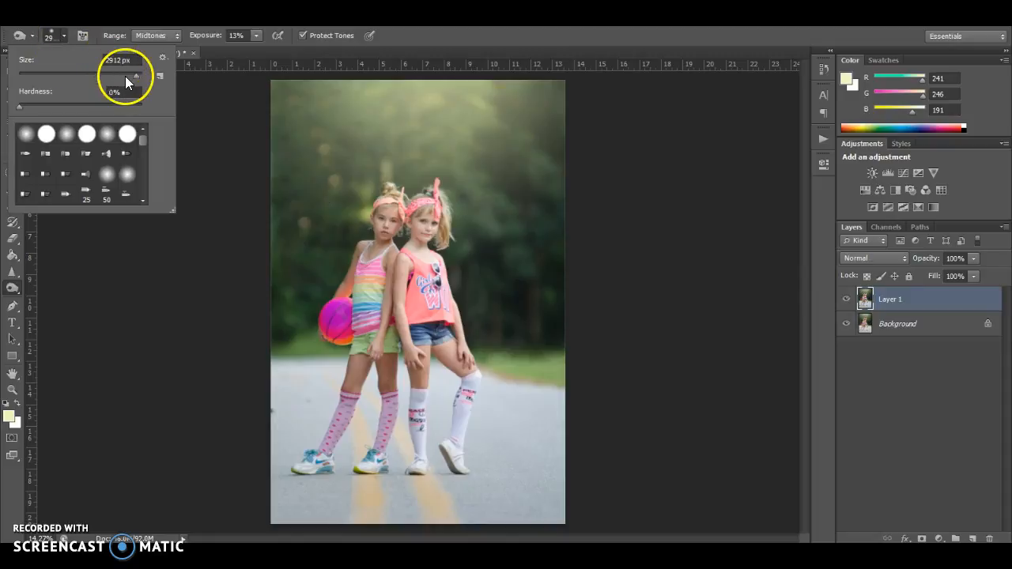
pyautogui.click(129, 75)
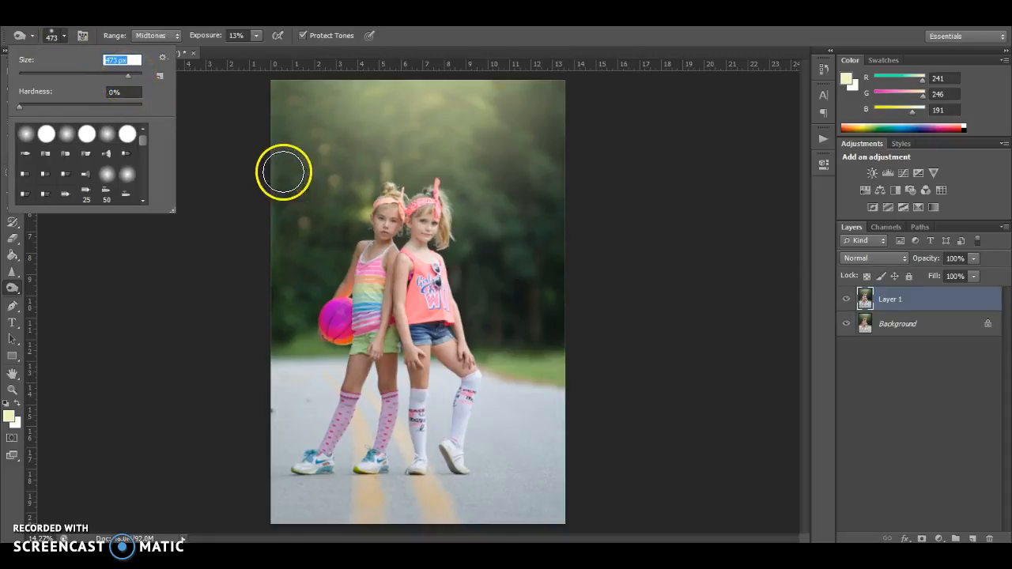
pyautogui.click(135, 75)
pyautogui.click(255, 123)
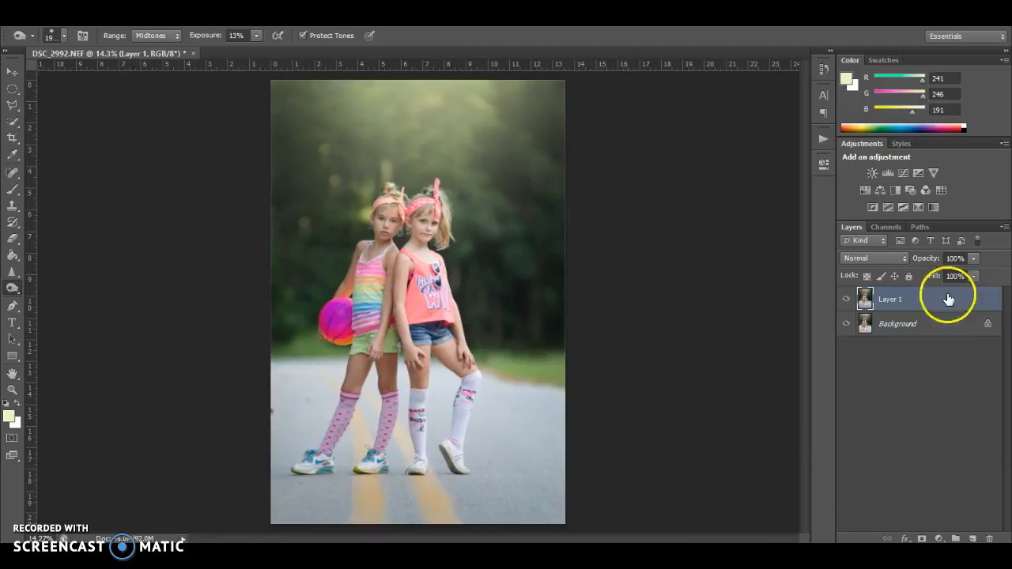
# Toggle Layer 1's visibility to compare the burned edges with the original, and flatten the image.
pyautogui.click(848, 301)
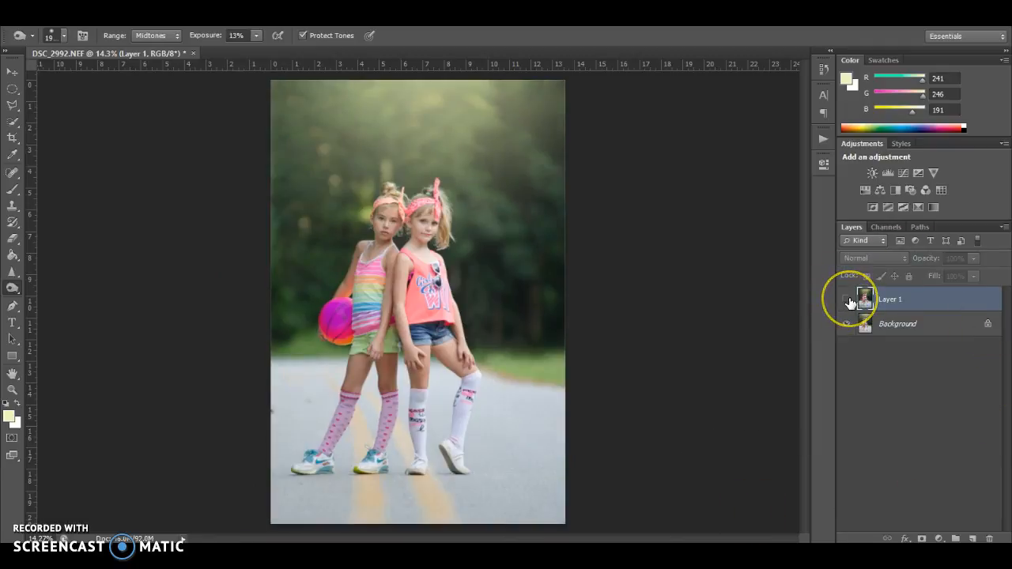
pyautogui.click(848, 302)
pyautogui.click(848, 301)
pyautogui.click(847, 301)
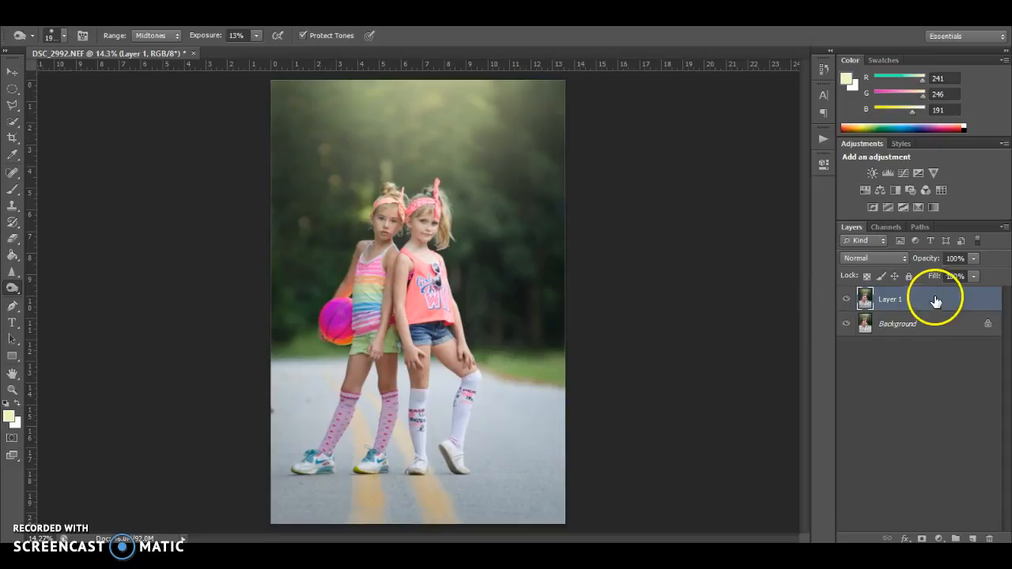
pyautogui.rightClick(909, 327)
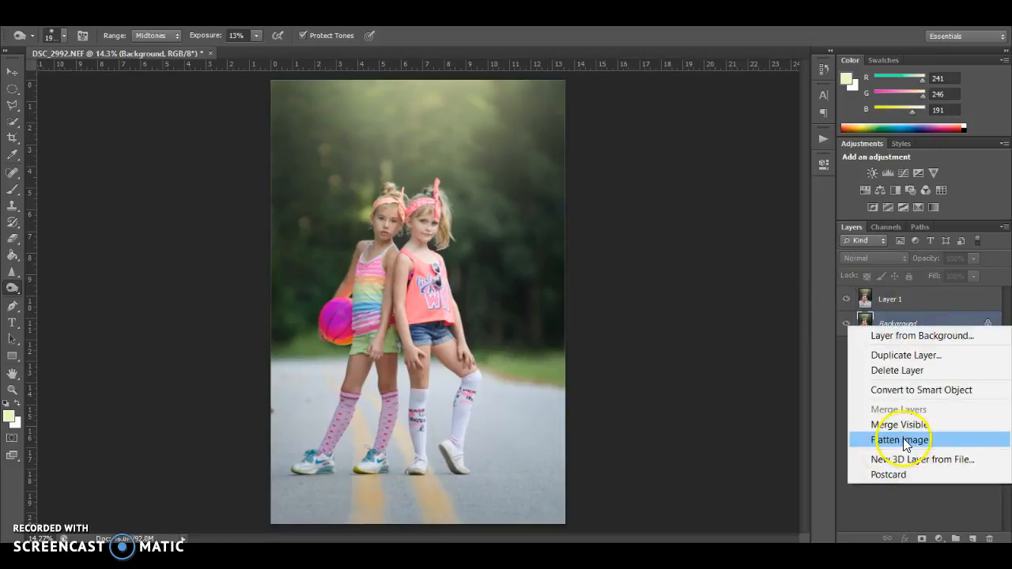
pyautogui.click(863, 436)
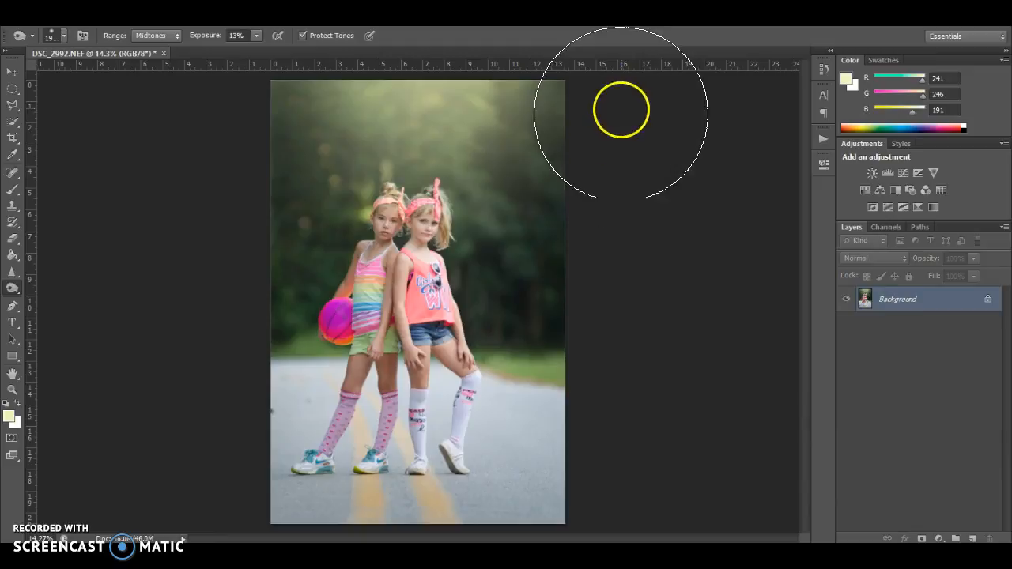